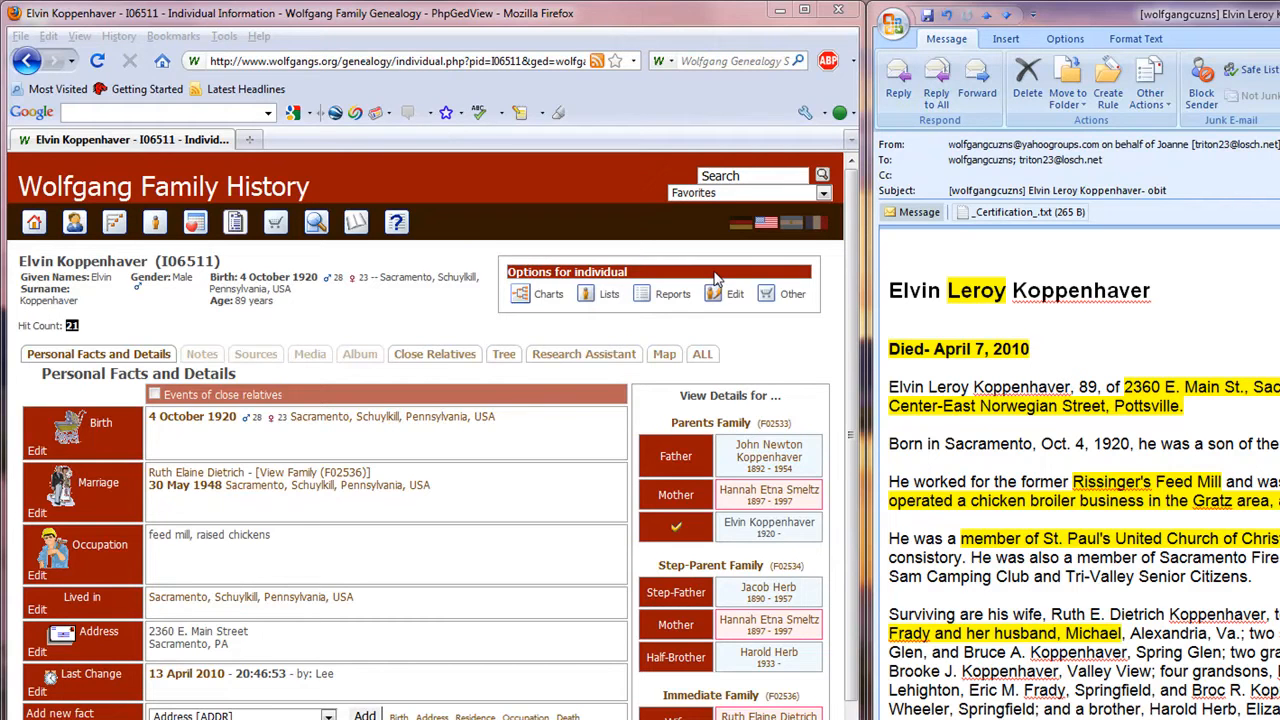
Add the middle name from the obituary to the individual's given names and save the name record.
mouse_move(714, 293)
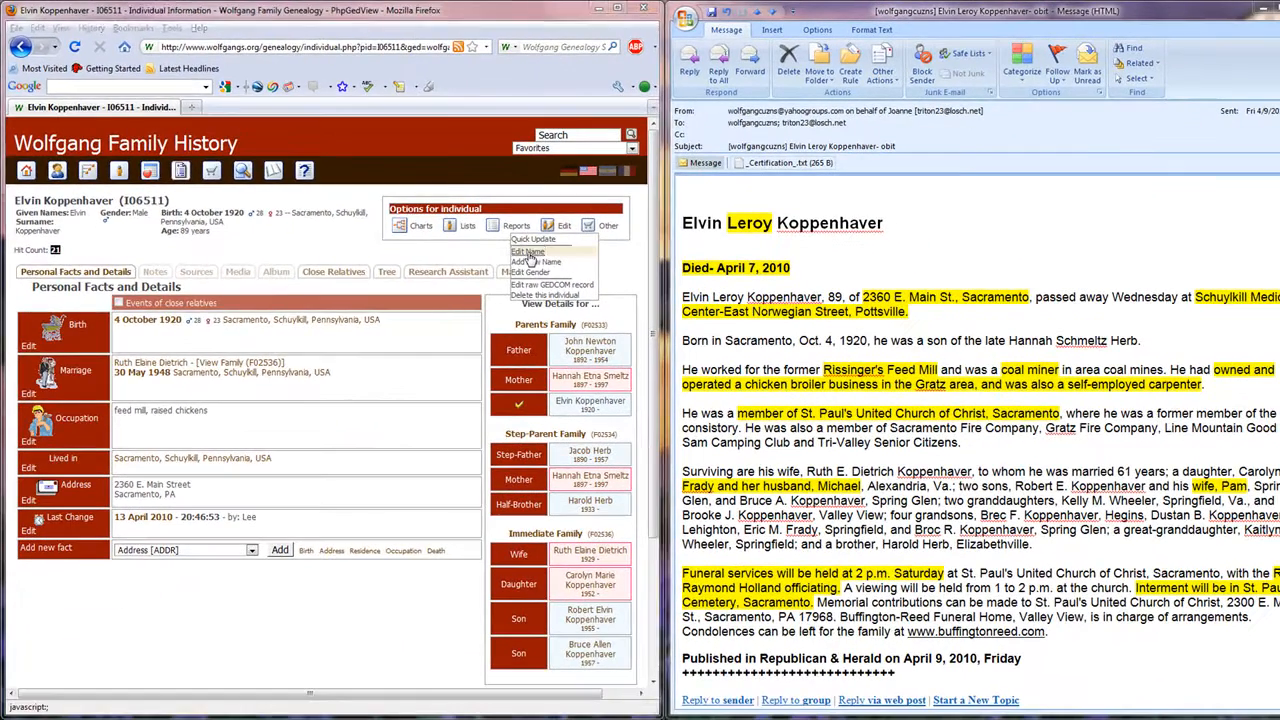
click(665, 316)
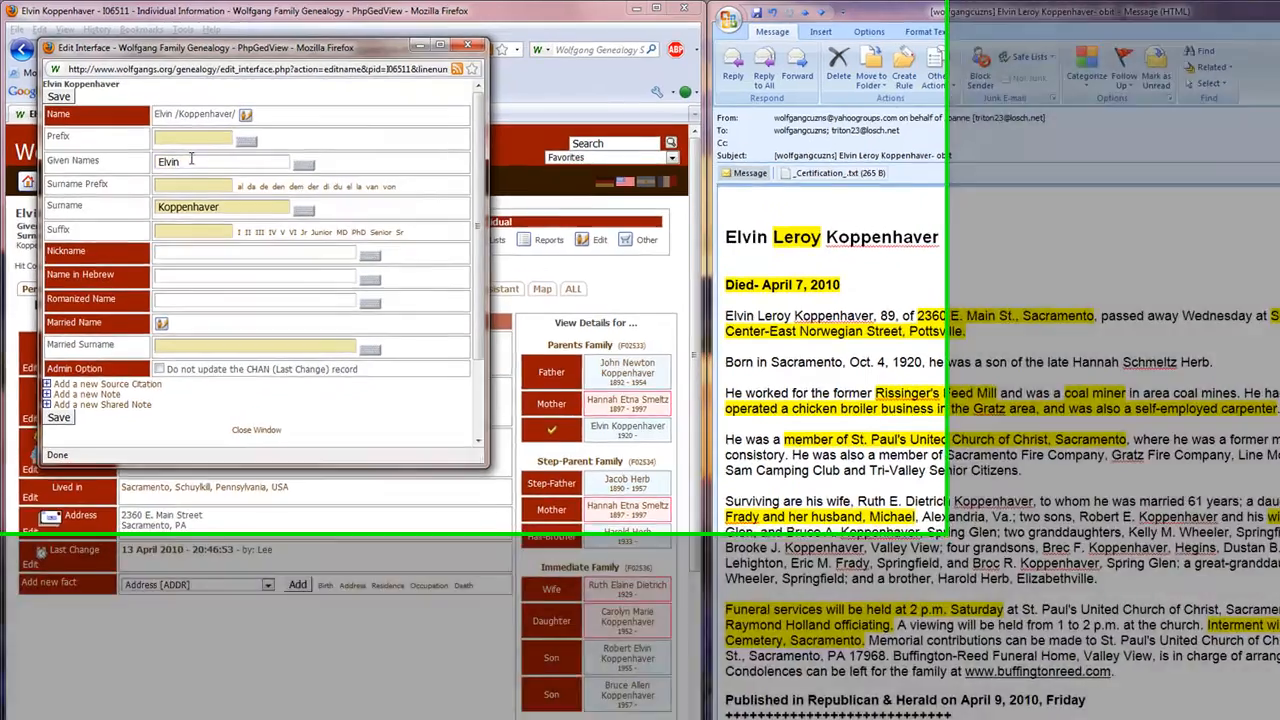
text(Leroy)
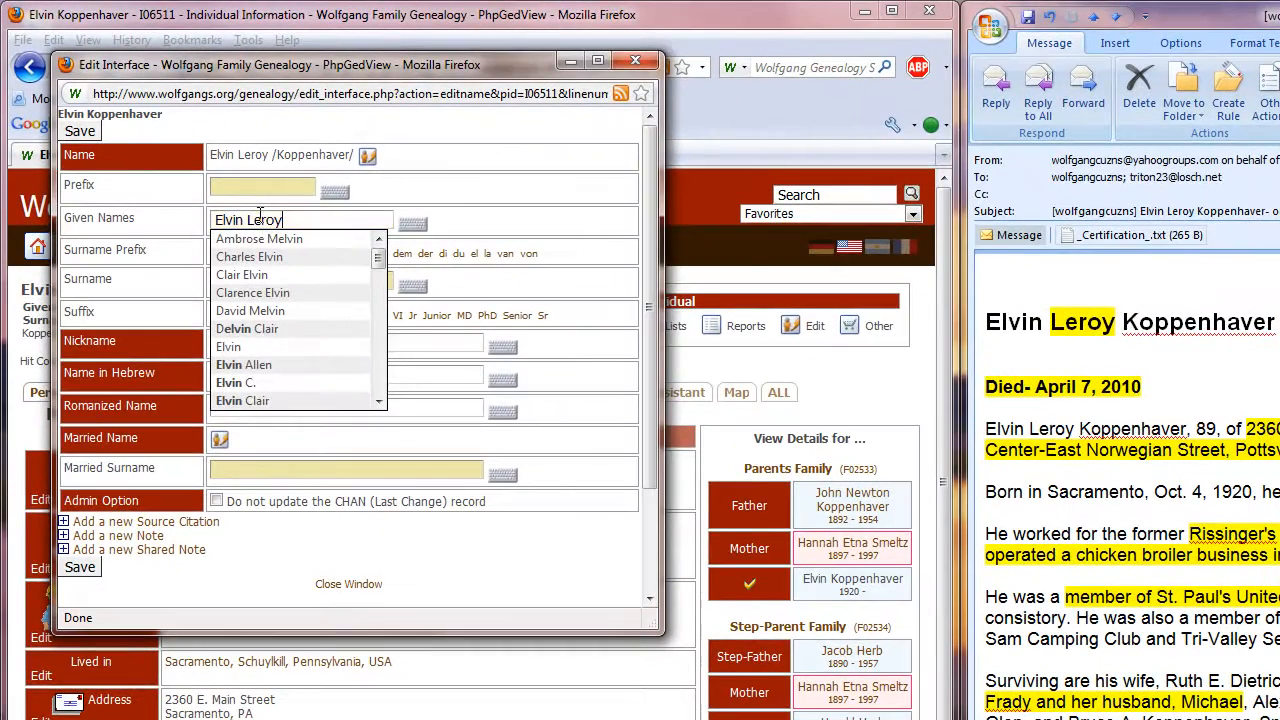
click(411, 123)
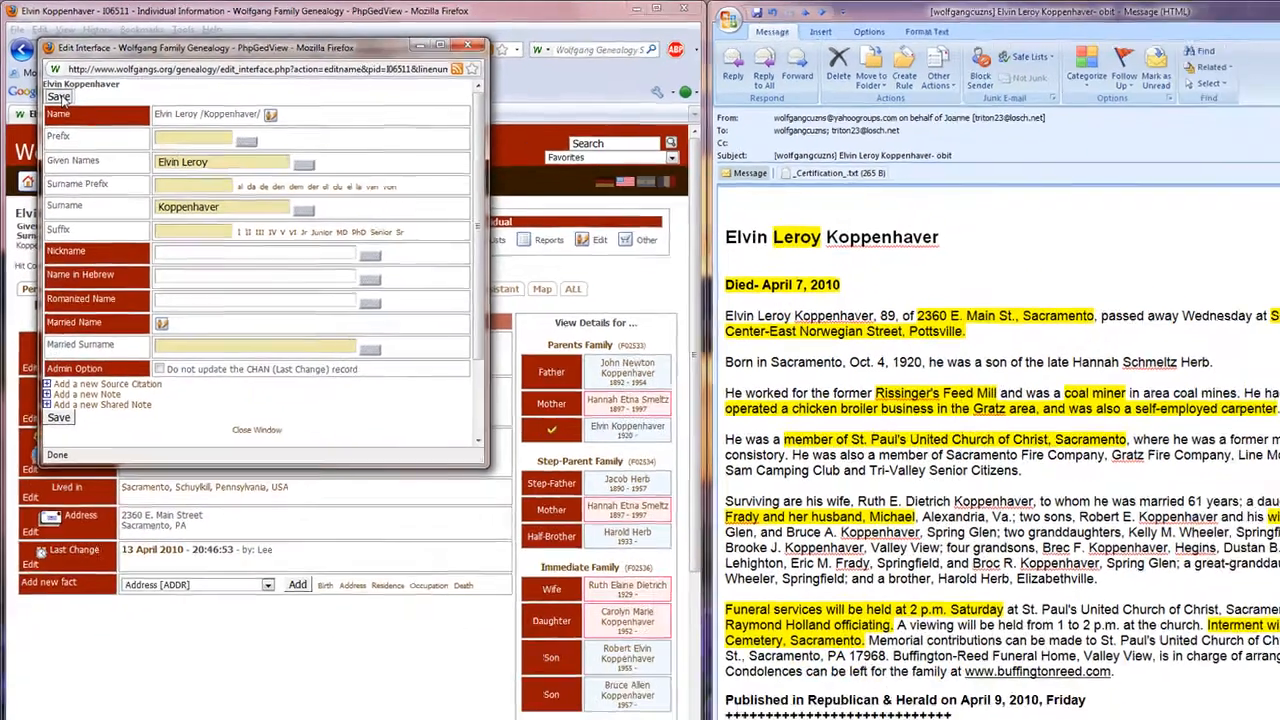
click(80, 132)
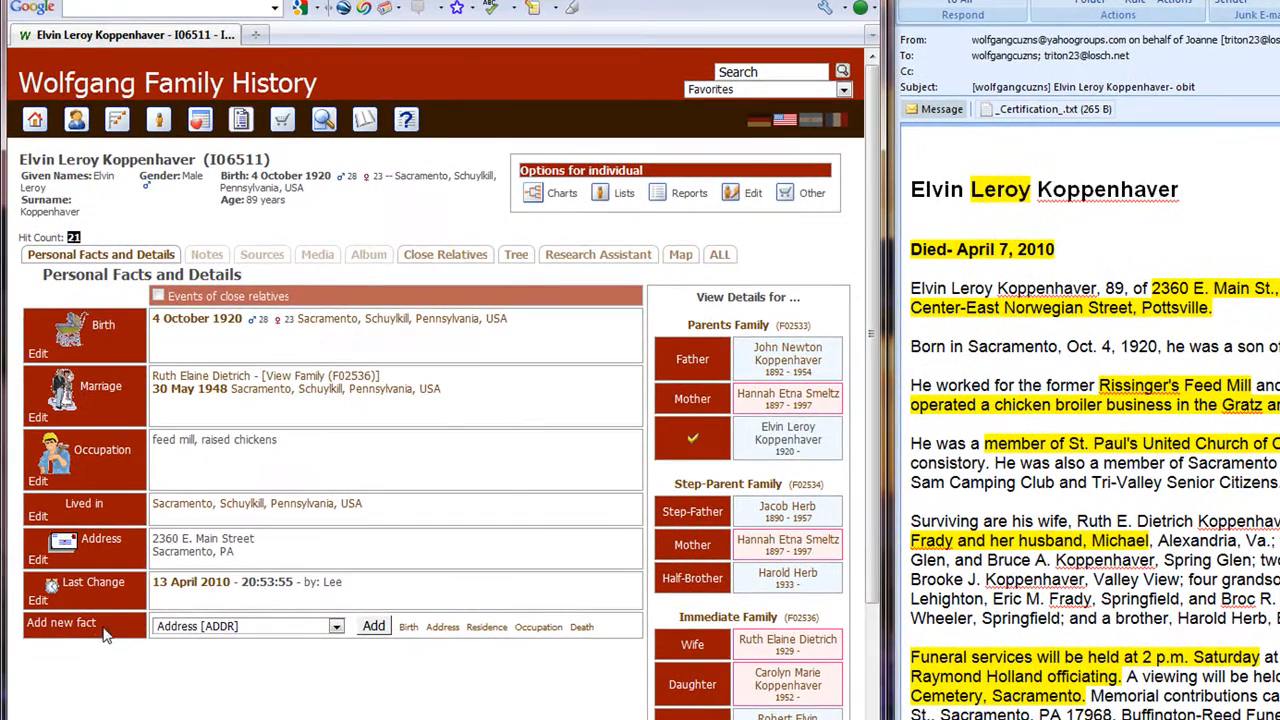
click(336, 628)
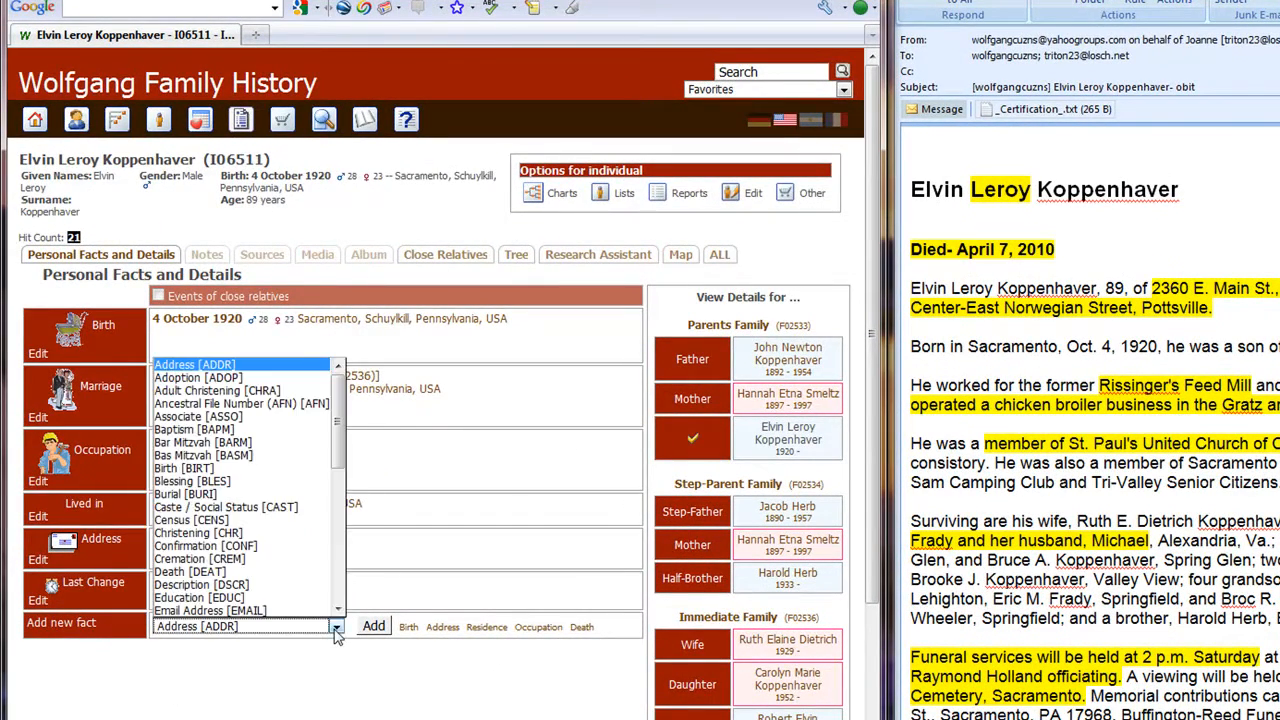
click(336, 598)
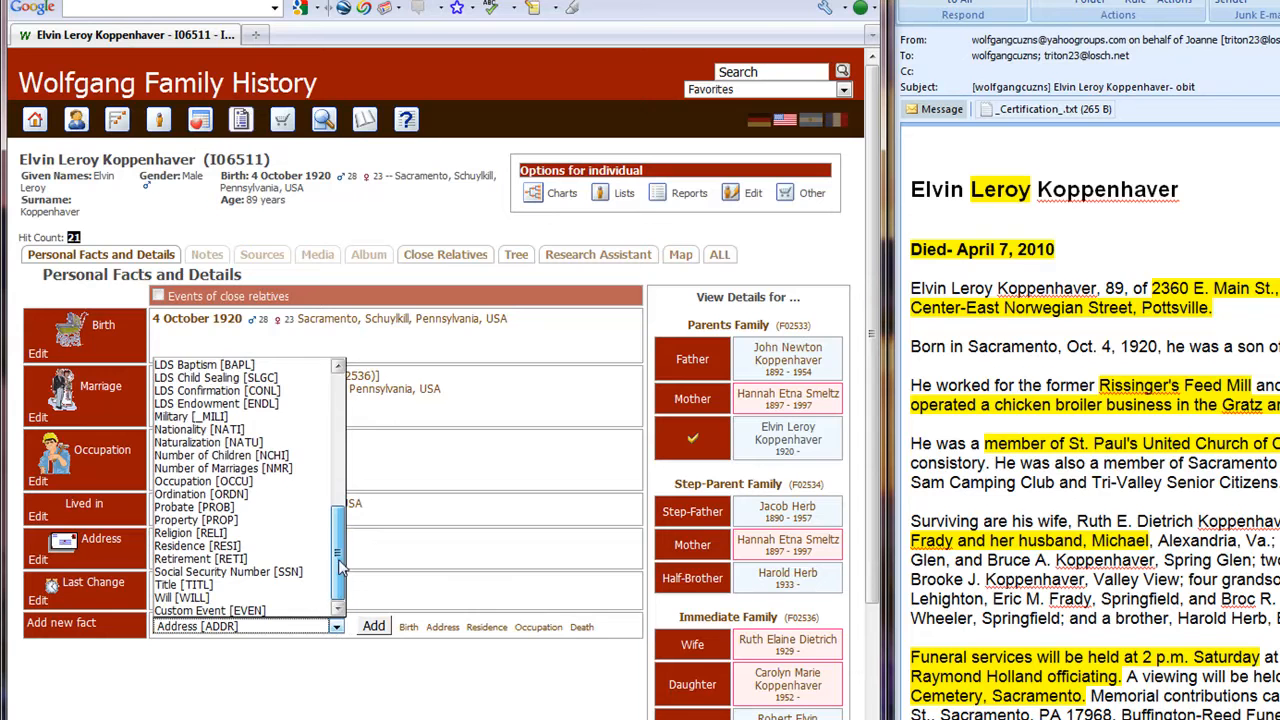
scroll(336, 598, up, 10)
click(505, 522)
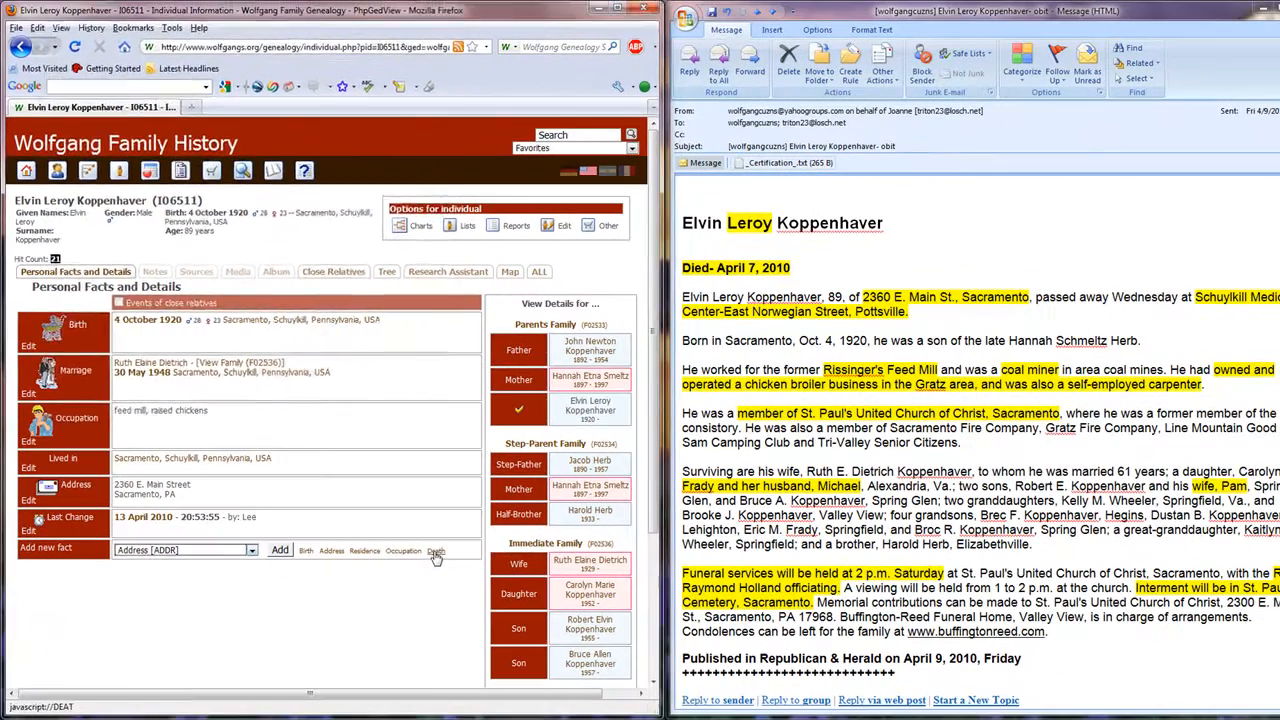
Start a new Death fact for the individual and set its date to 7 Apr 2010.
click(436, 552)
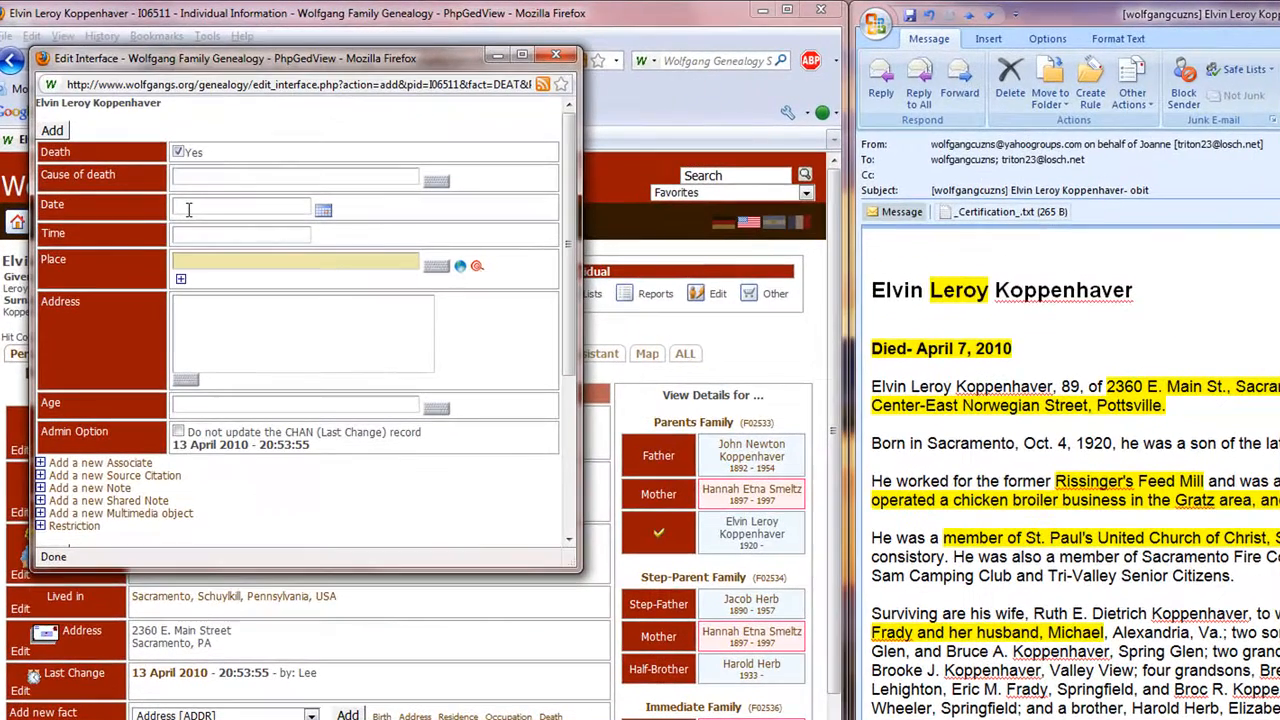
click(188, 203)
text(7 apr 2010)
Set the death place to the suggested entry Pottsville, Schuylkill Co., Pennsylvania, USA.
key(Tab)
text(Po)
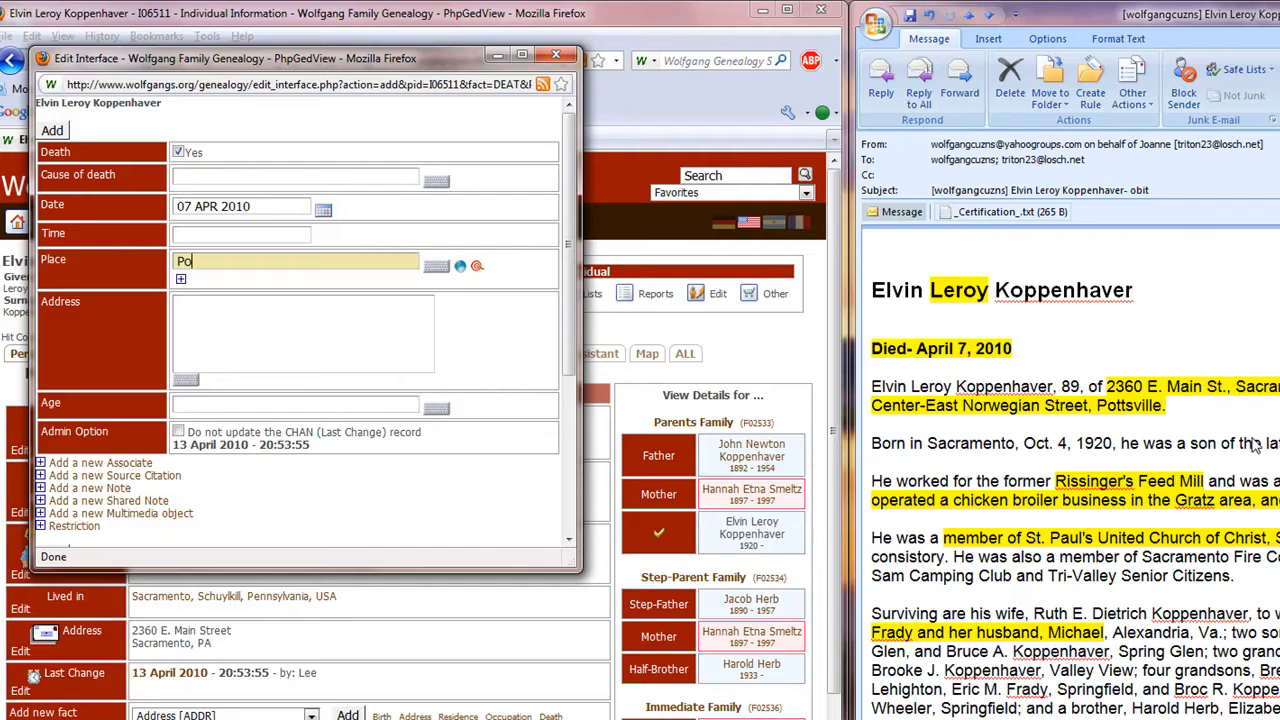
text(ttsville)
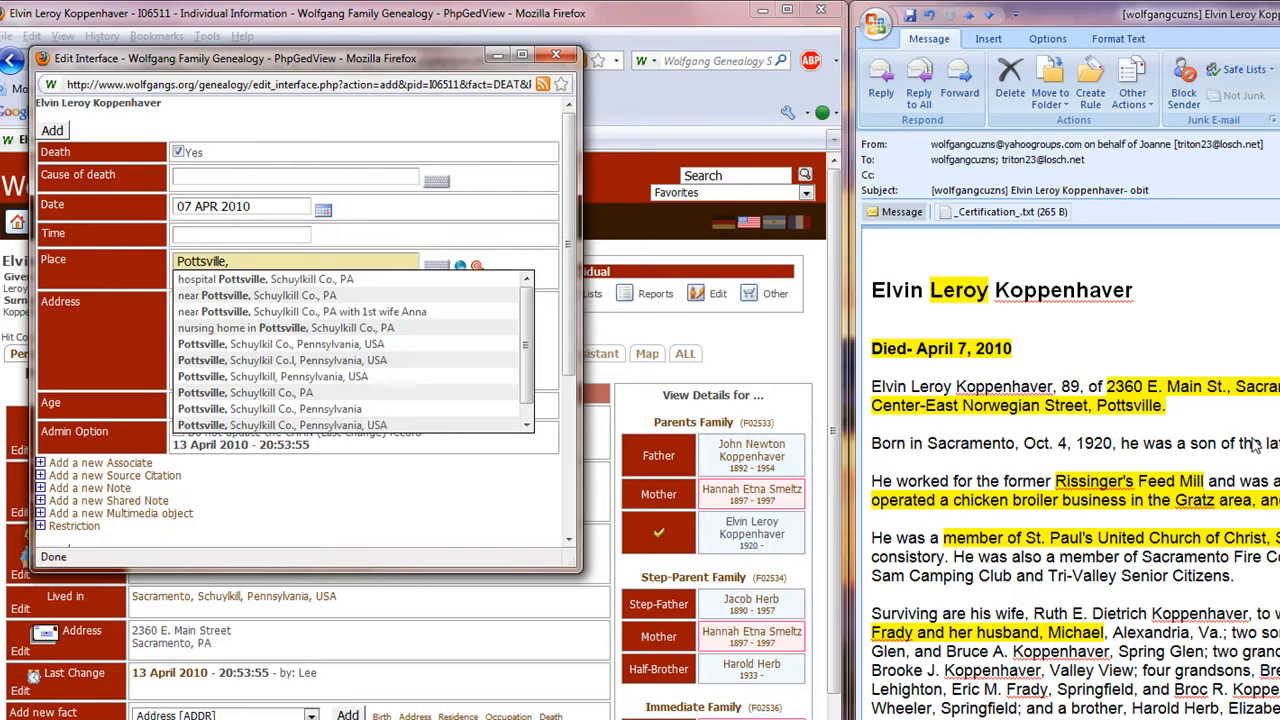
text(,)
key(Down)
key(Down)
key(Down)
key(Down)
key(Down)
key(Down)
key(Down)
key(Down)
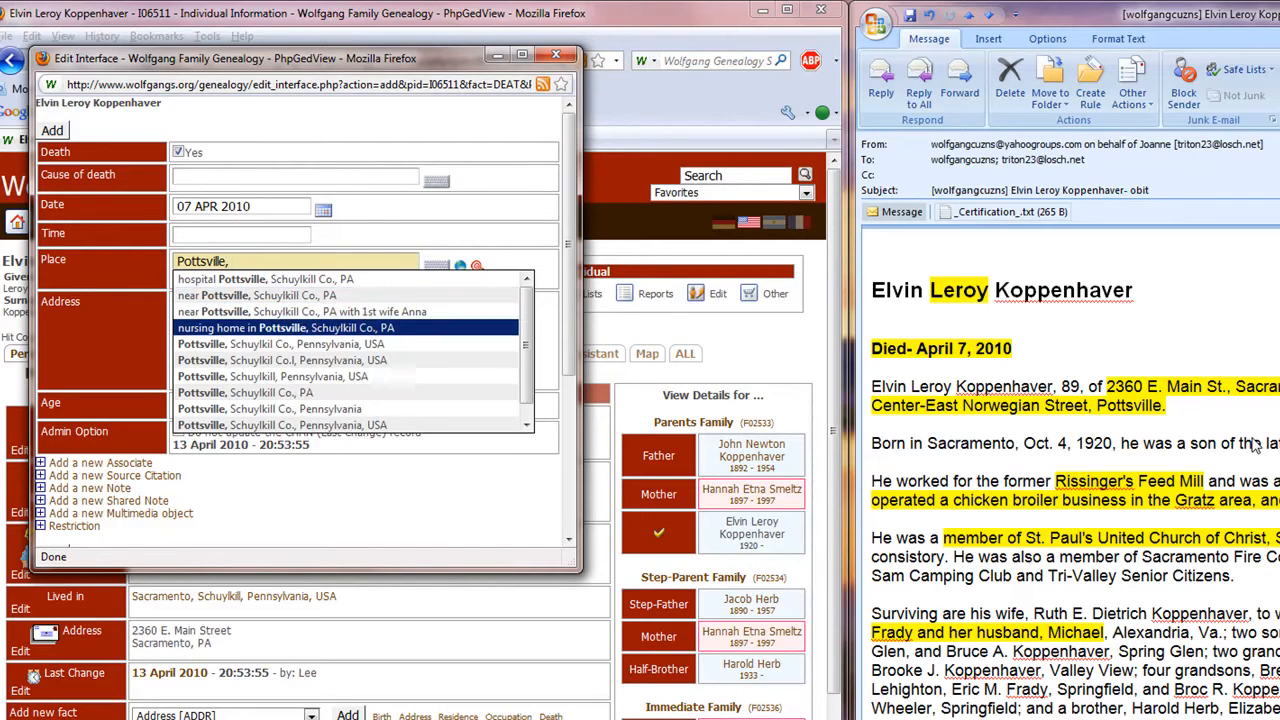
key(Down)
key(Down)
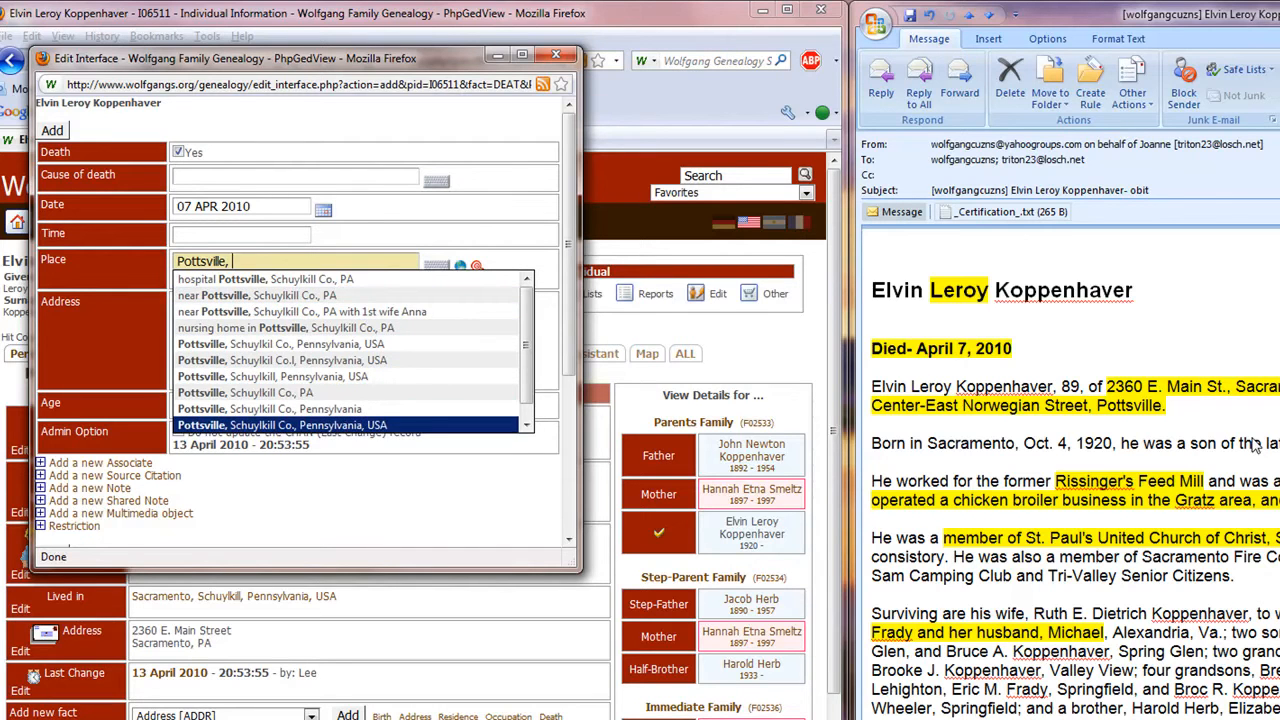
key(Return)
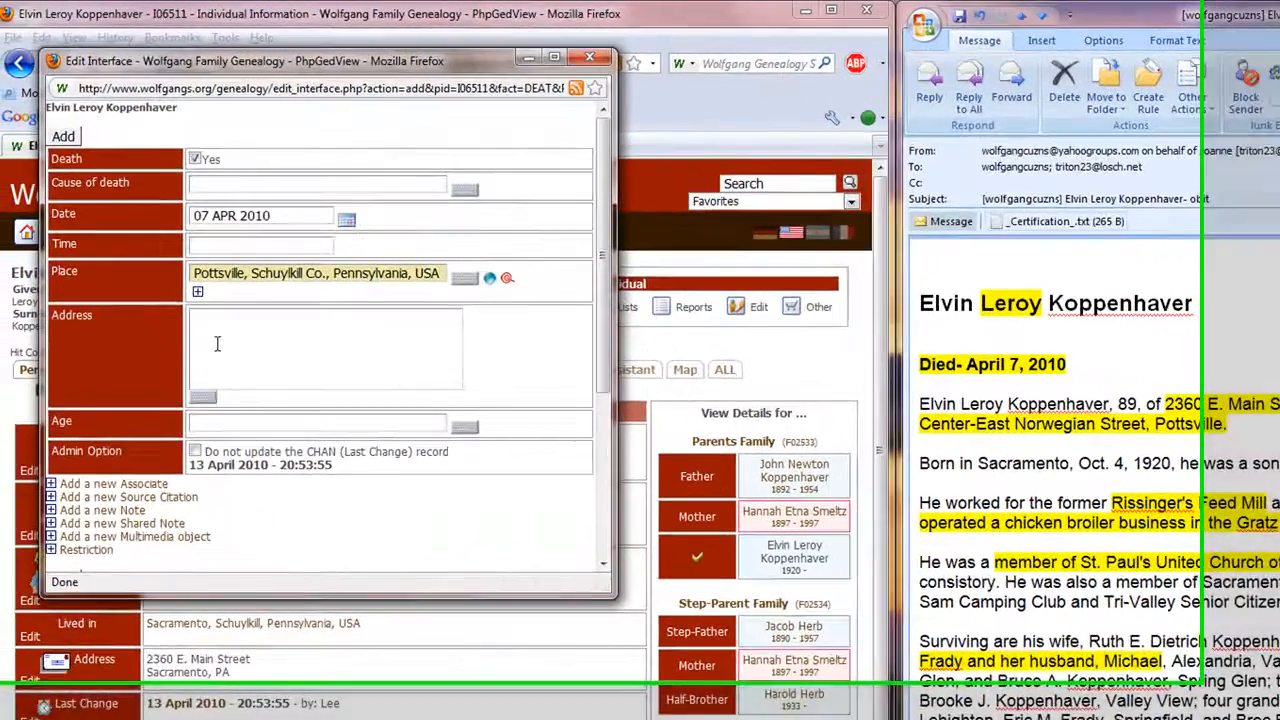
click(159, 258)
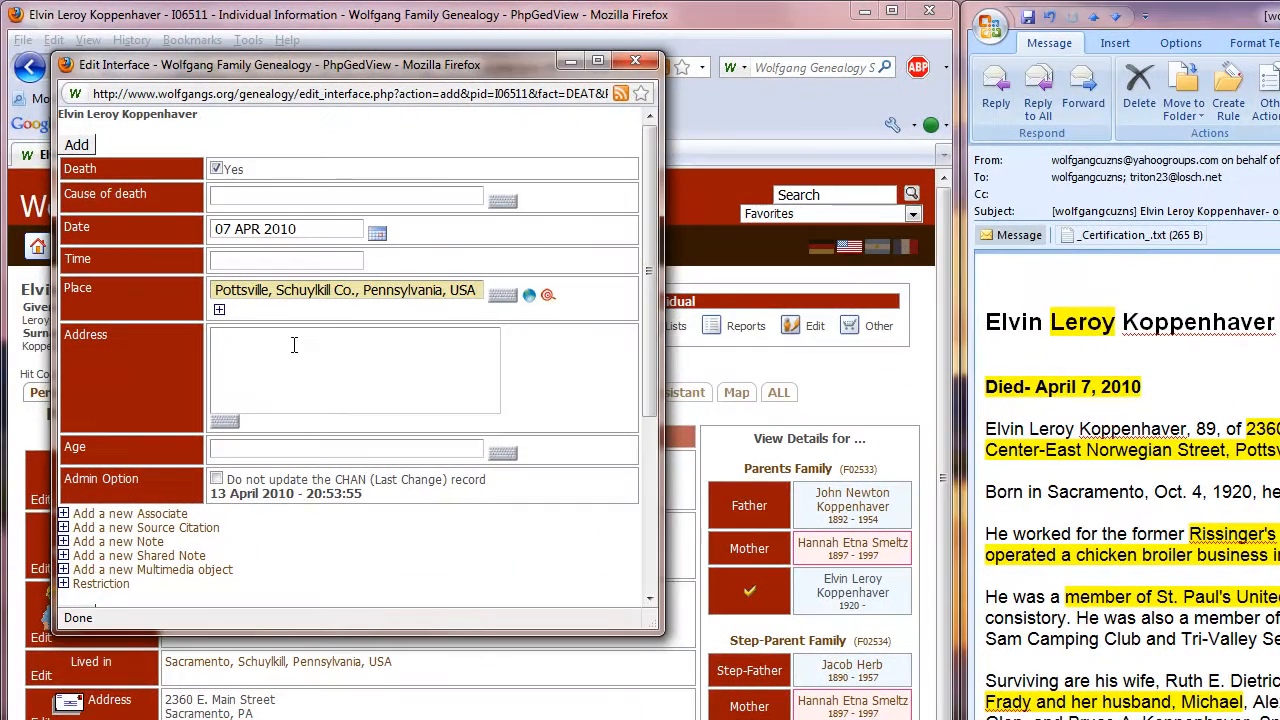
text(Sch)
drag(255, 339, 176, 353)
key(BackSpace)
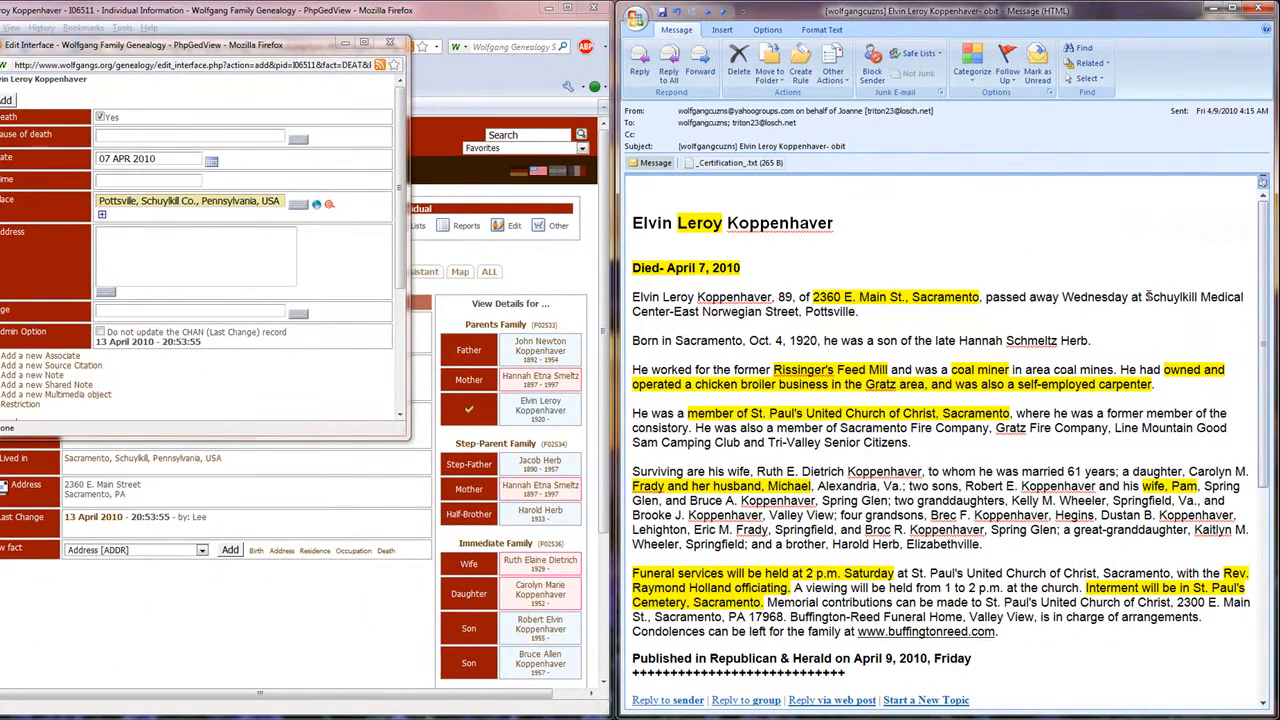
Copy "Schuylkill Medical Center" from the obituary e-mail into the death fact's address.
drag(1145, 297, 778, 325)
drag(681, 311, 663, 312)
right_click(663, 312)
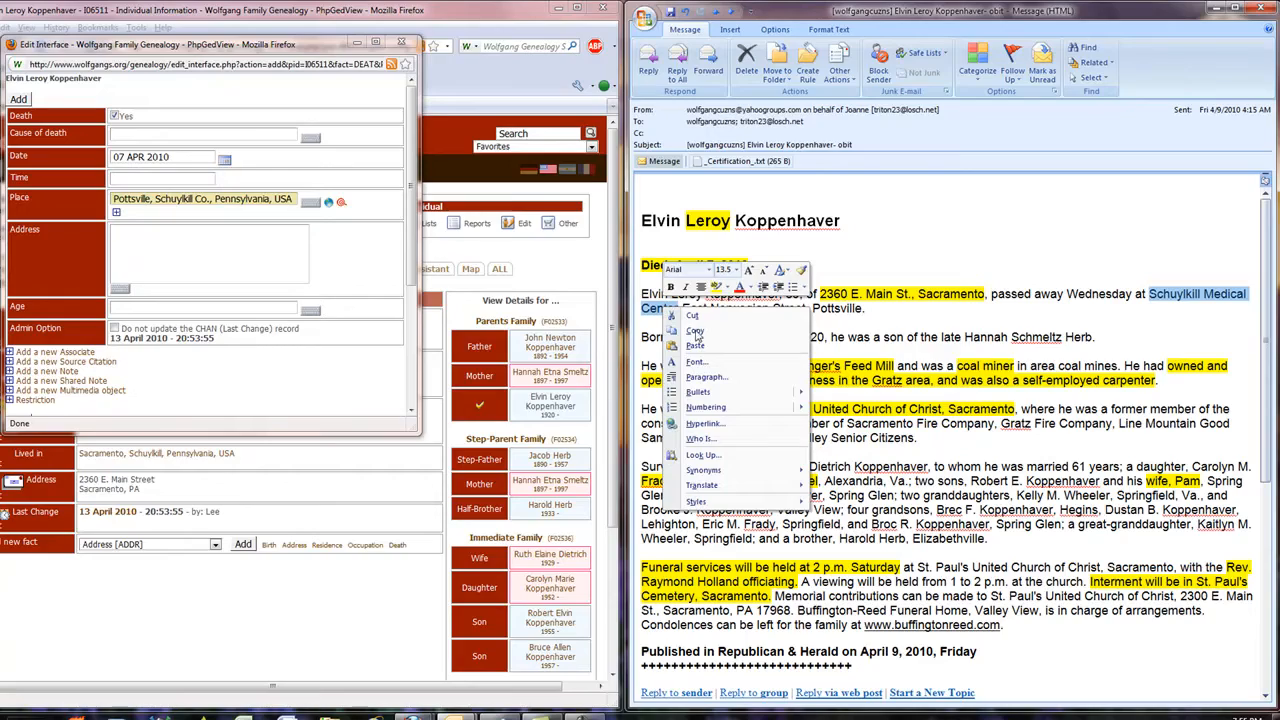
click(695, 332)
click(181, 246)
right_click(181, 246)
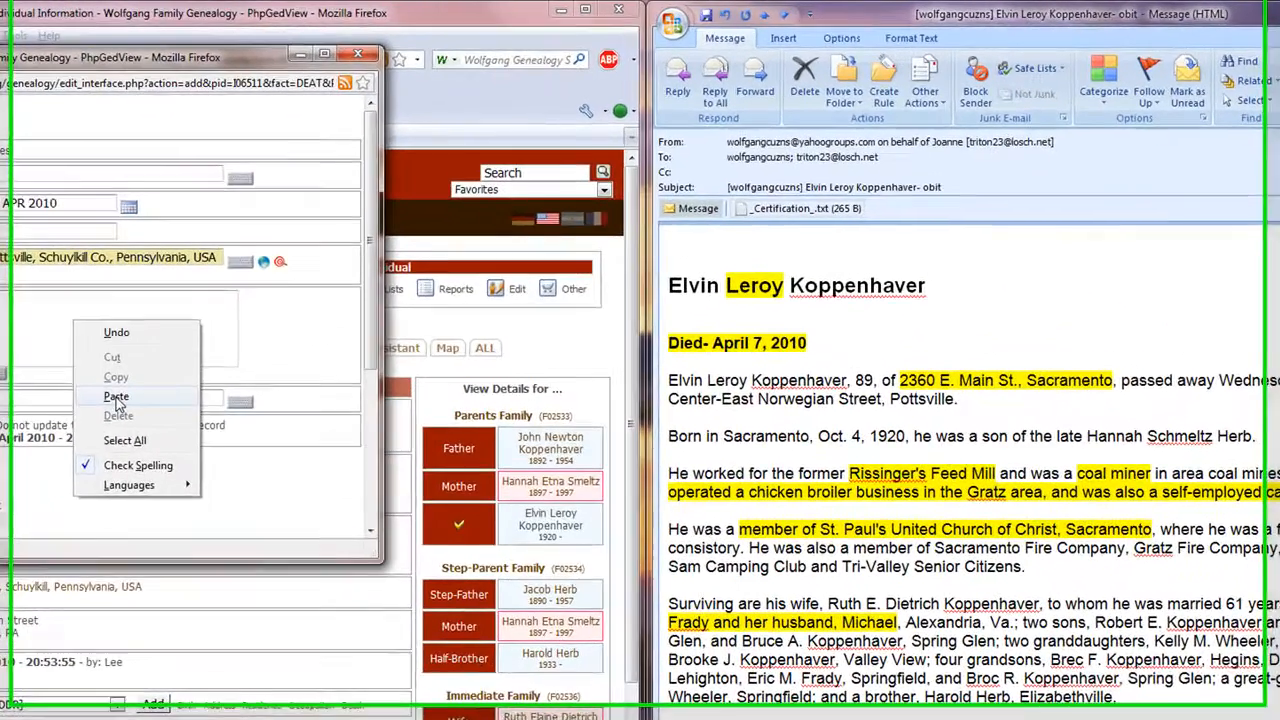
click(116, 397)
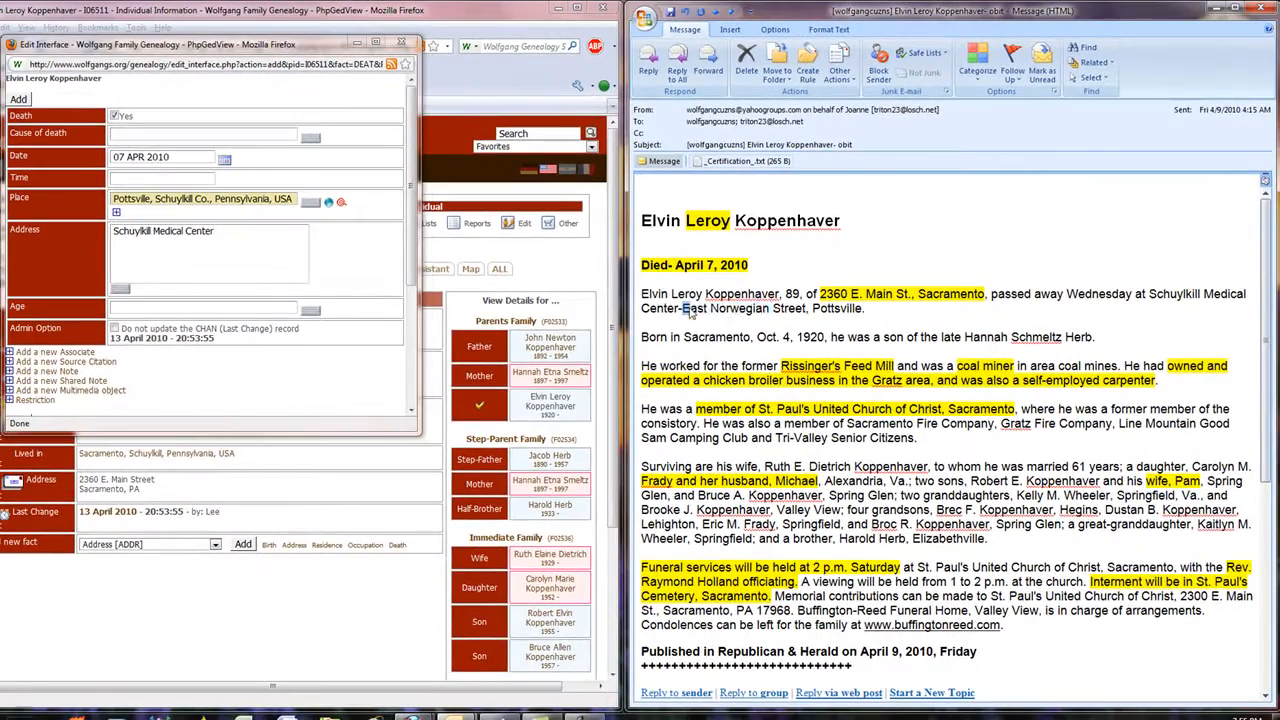
Copy the medical center's street from the obituary onto the address's second line and add the death fact.
drag(722, 411, 805, 418)
drag(740, 314, 785, 316)
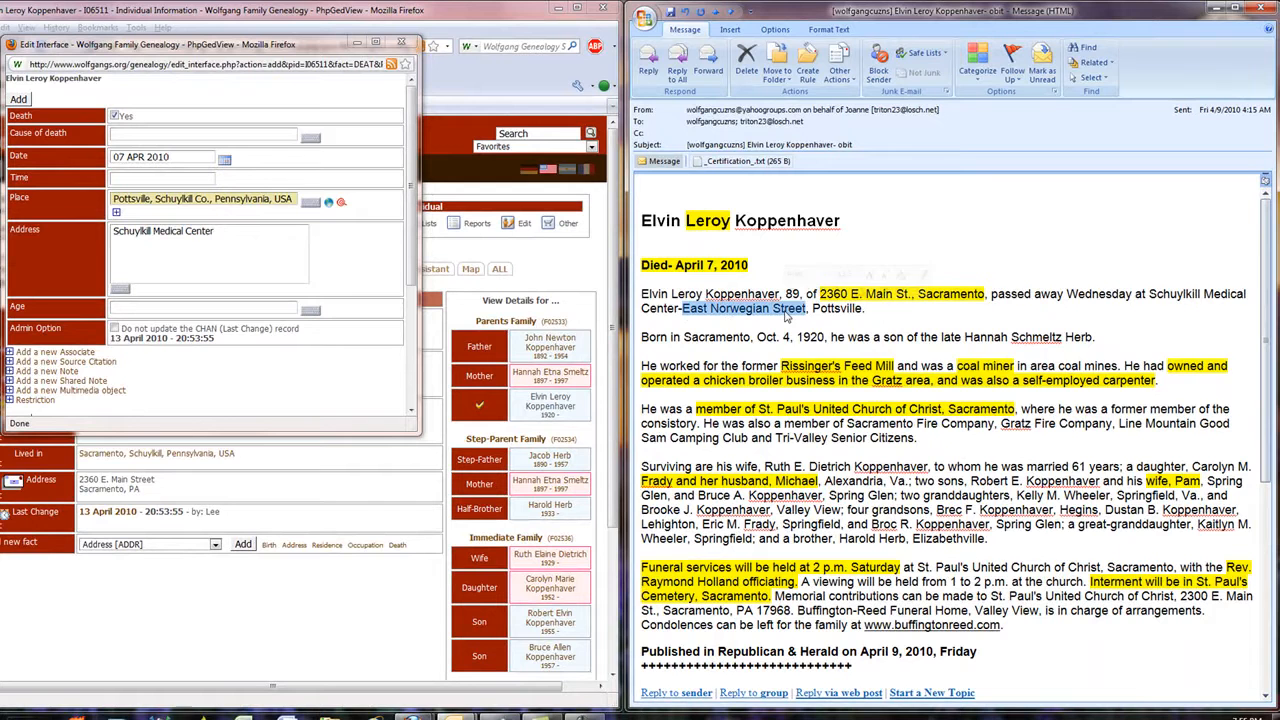
right_click(787, 313)
click(797, 331)
click(117, 246)
key(Return)
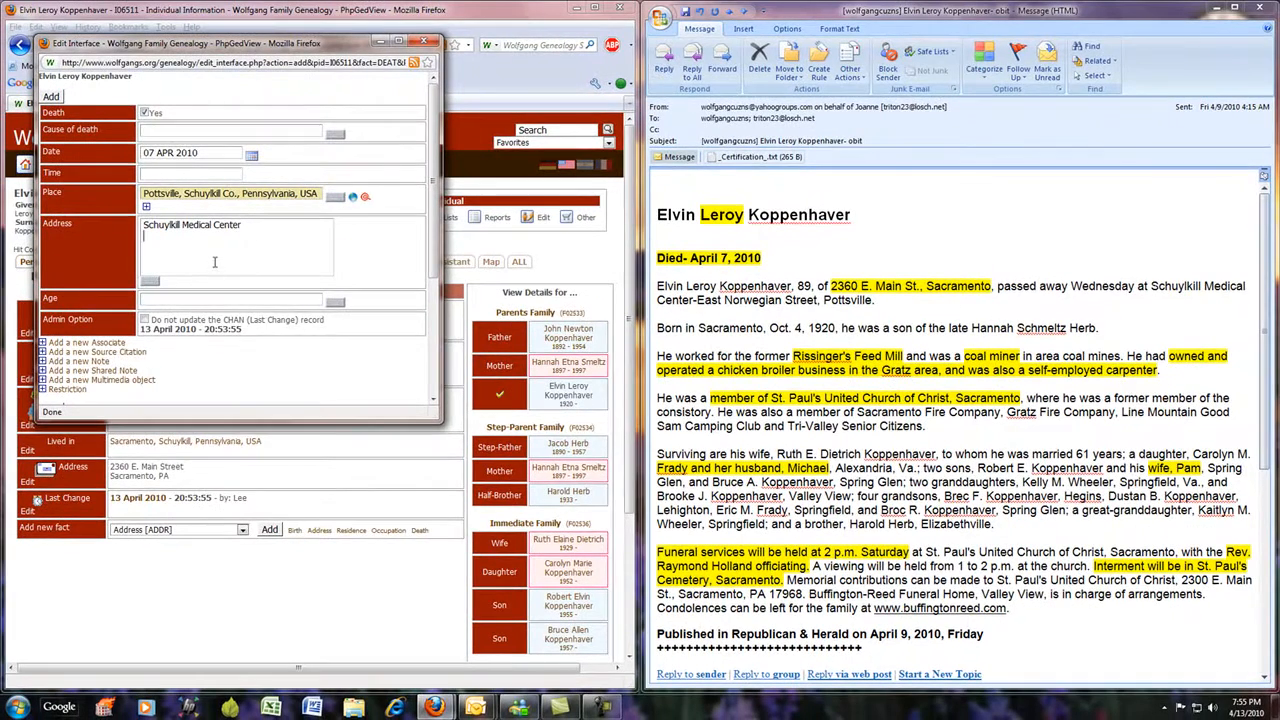
right_click(220, 244)
click(258, 306)
click(50, 97)
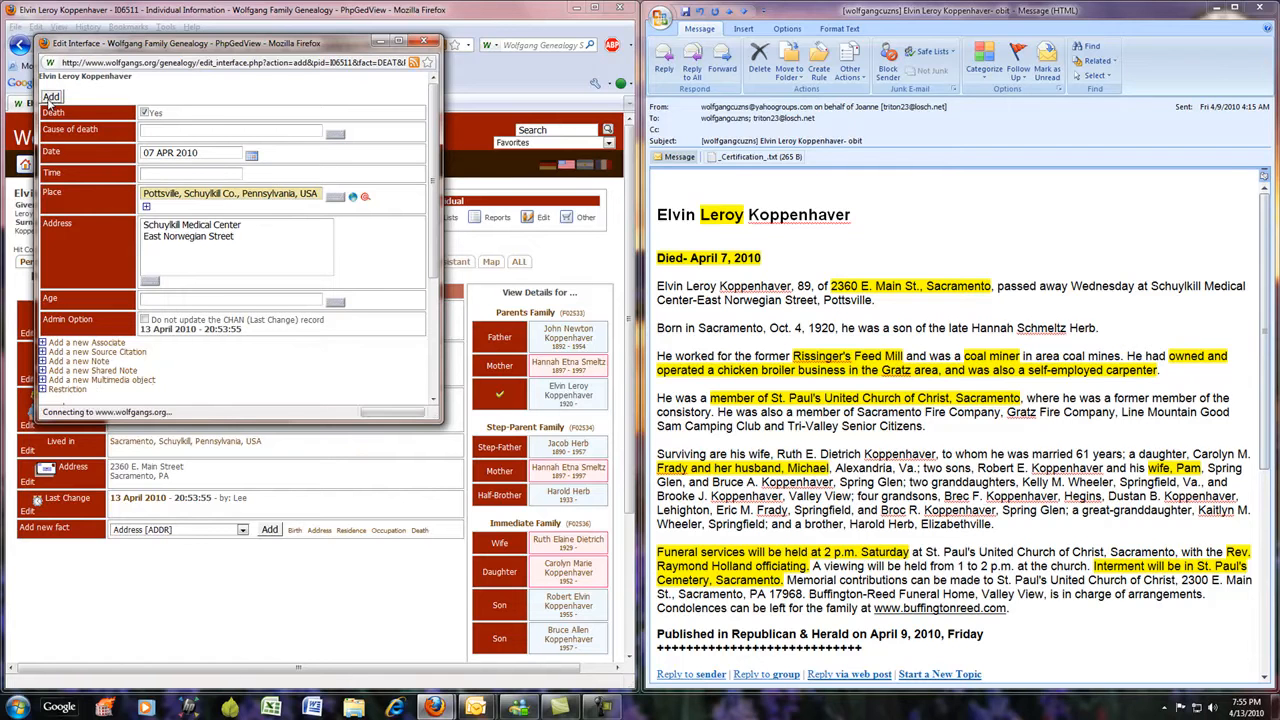
Edit the existing occupation fact, replacing the occupation with "owner" and setting the agency to "Chicken Broiler".
mouse_move(174, 165)
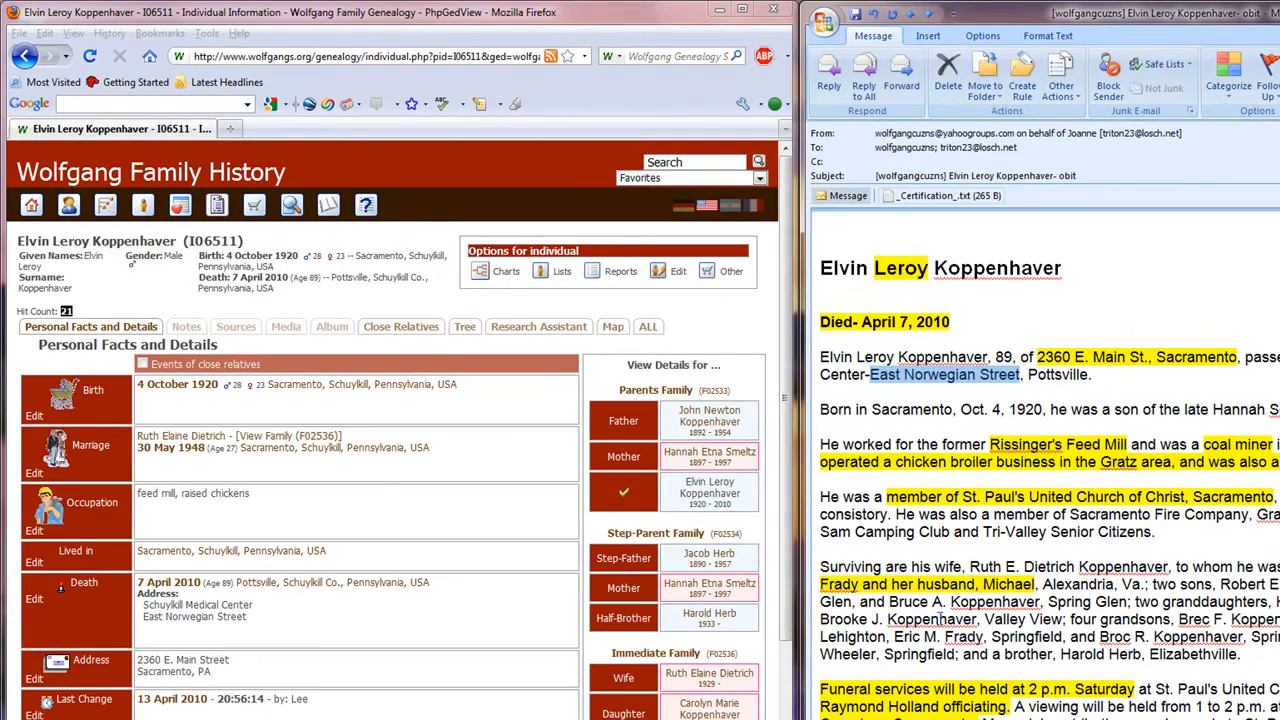
mouse_move(34, 530)
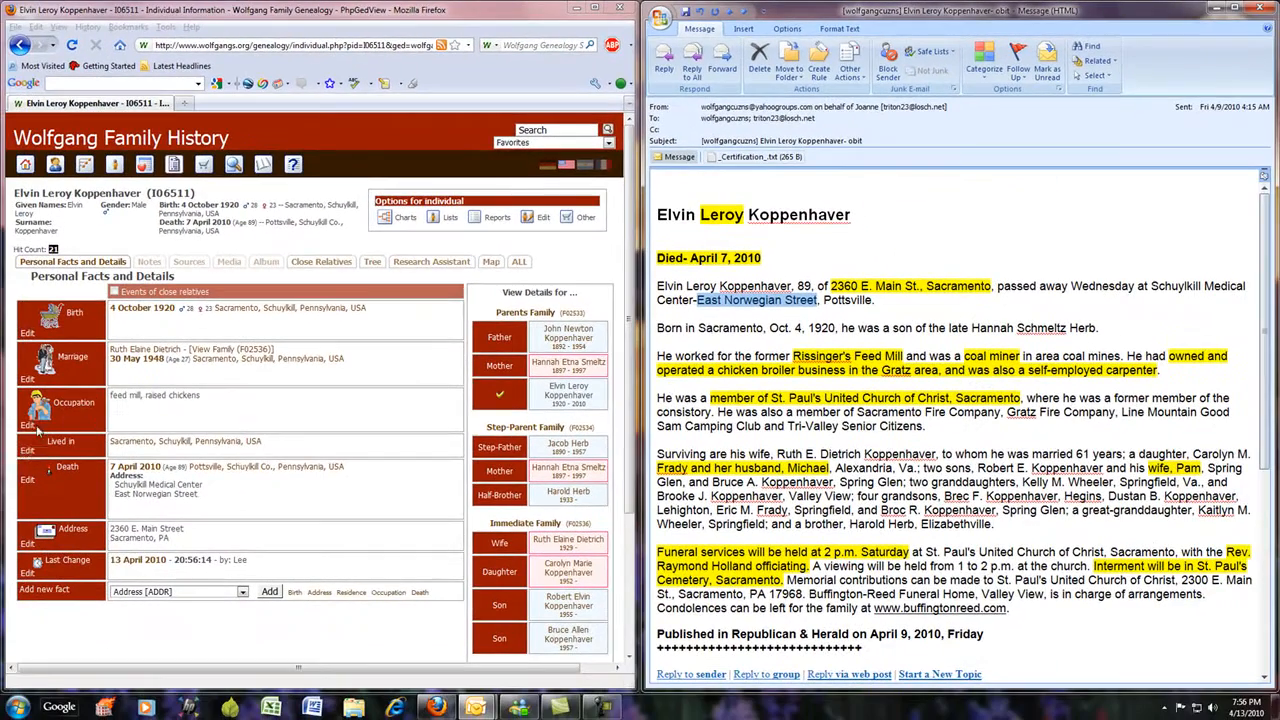
click(28, 435)
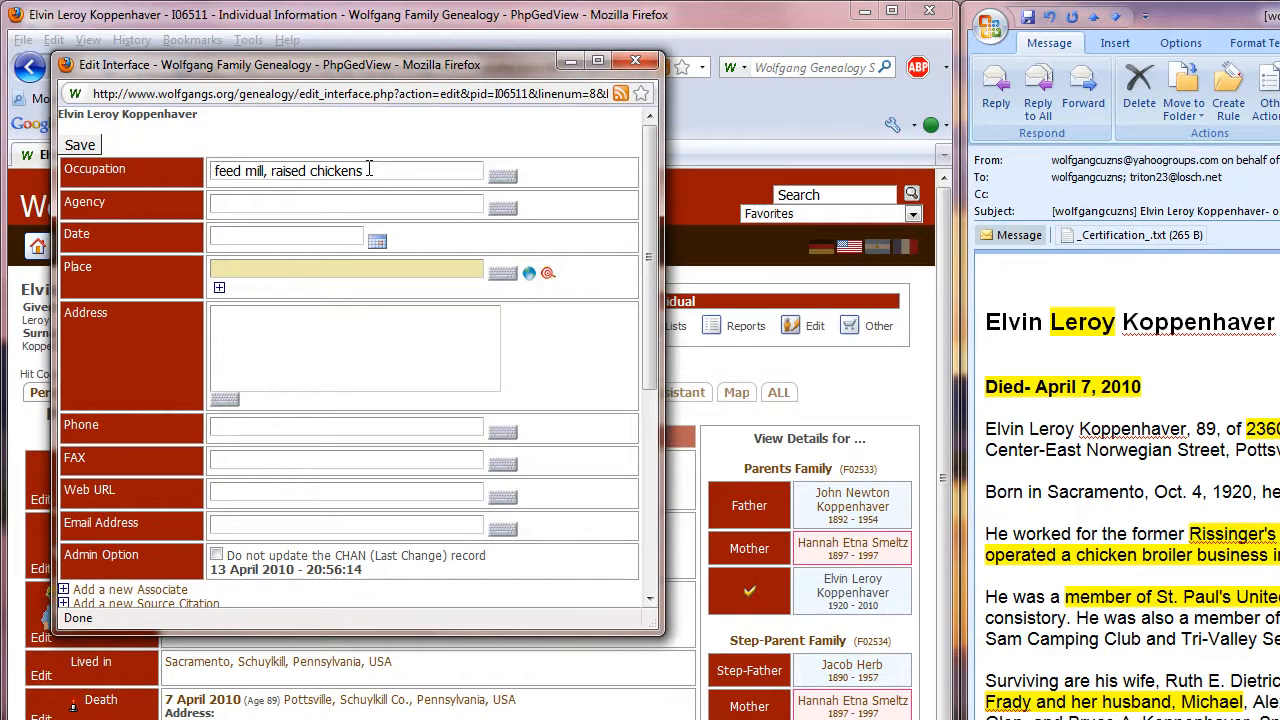
drag(368, 170, 156, 172)
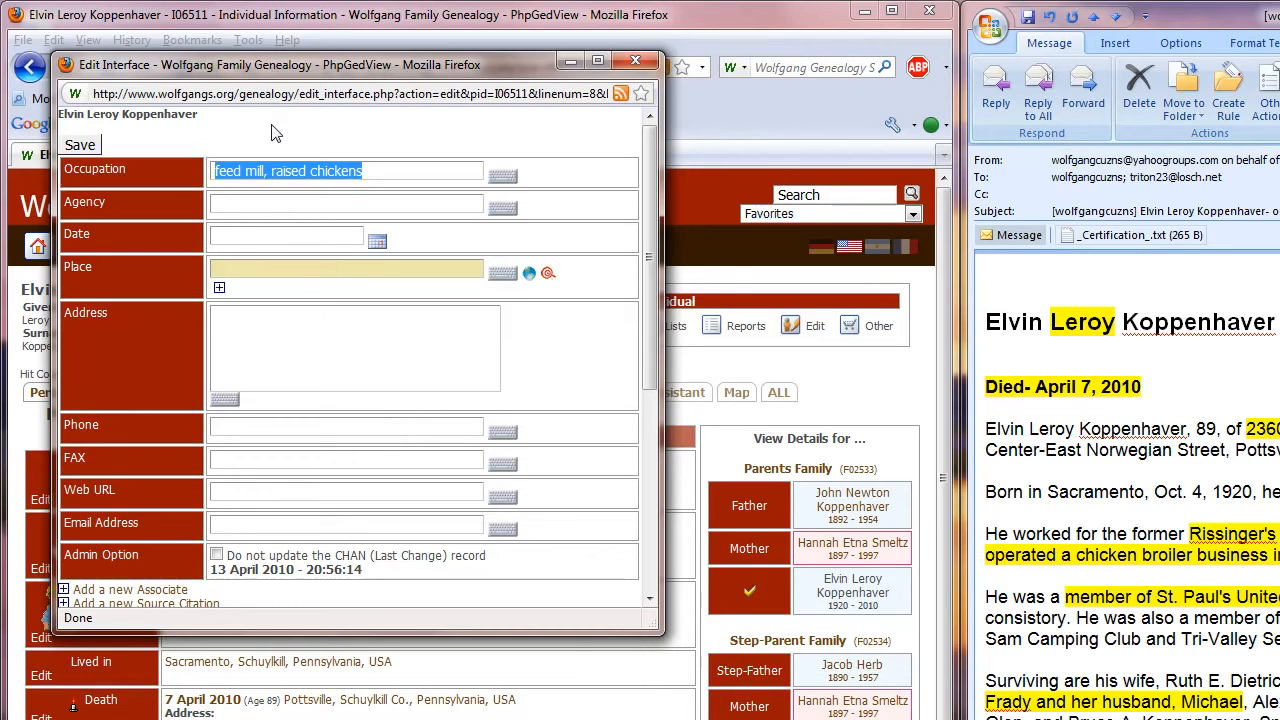
text(owner)
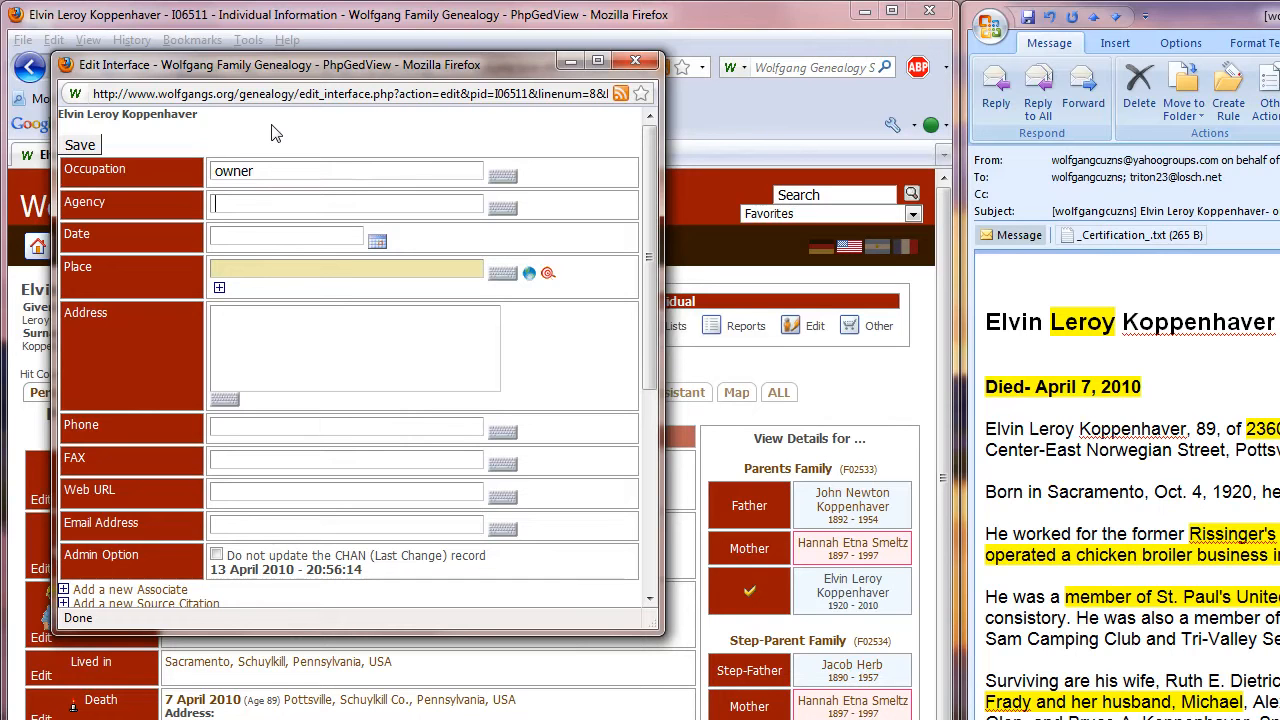
text(Ch)
text(icken Bro)
Set the occupation's place to Gratz, Dauphin, Pennsylvania, USA and save the fact.
text(Gratz)
key(Down)
key(Return)
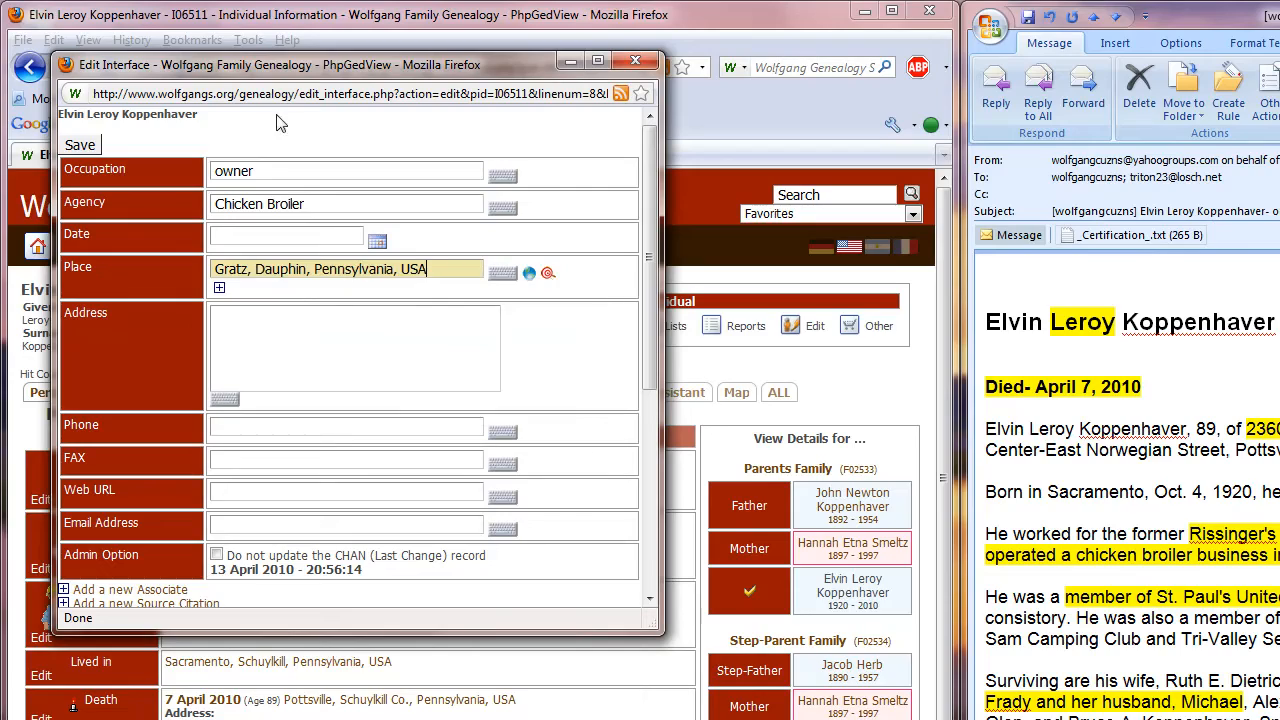
click(80, 146)
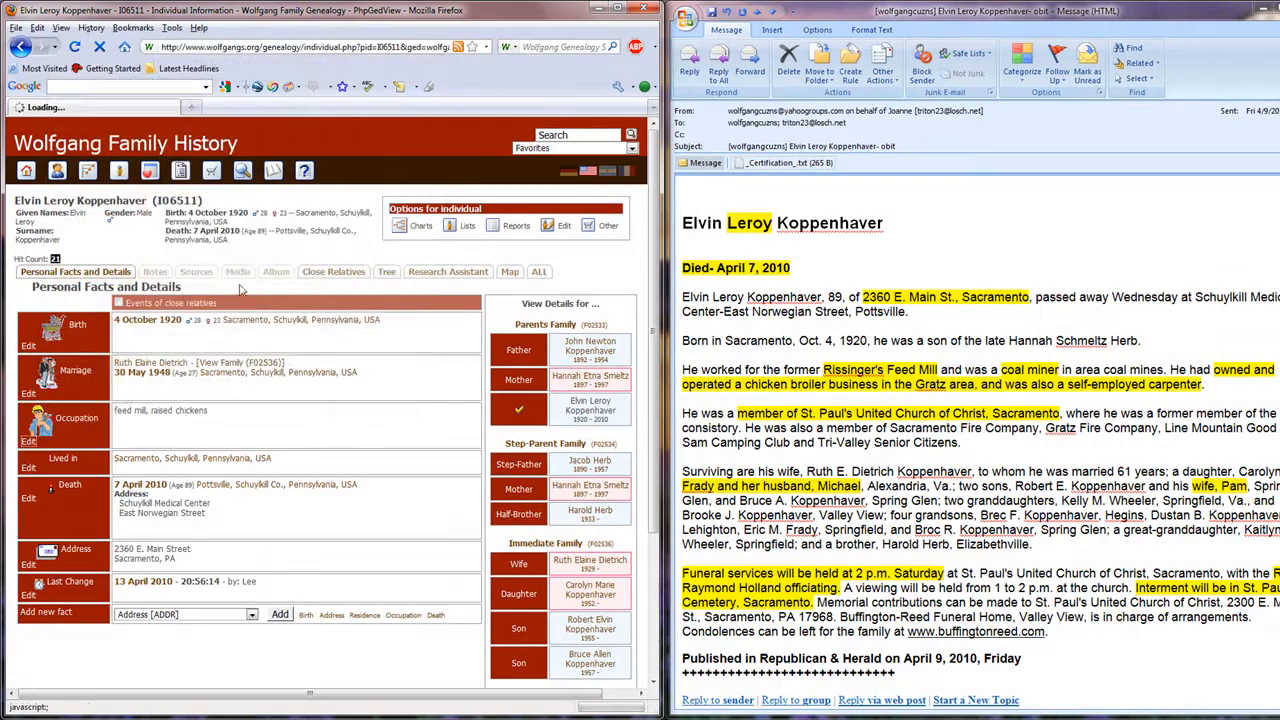
click(251, 615)
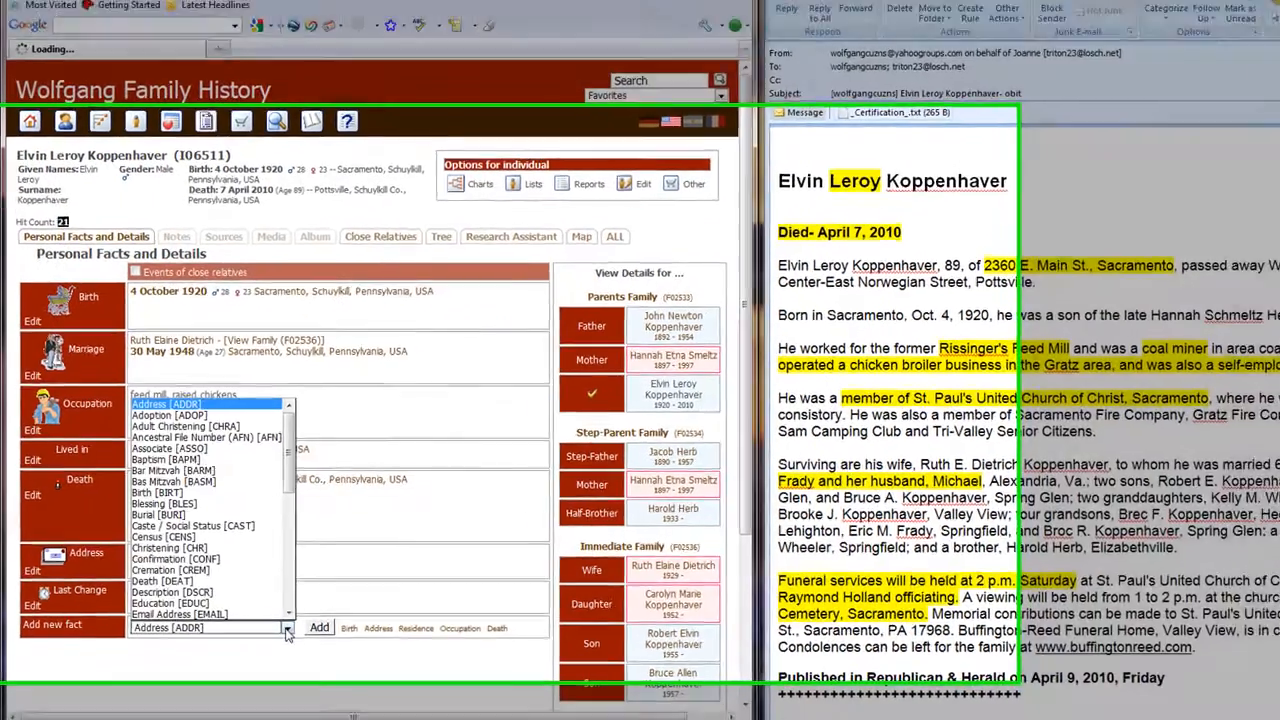
drag(253, 481, 260, 540)
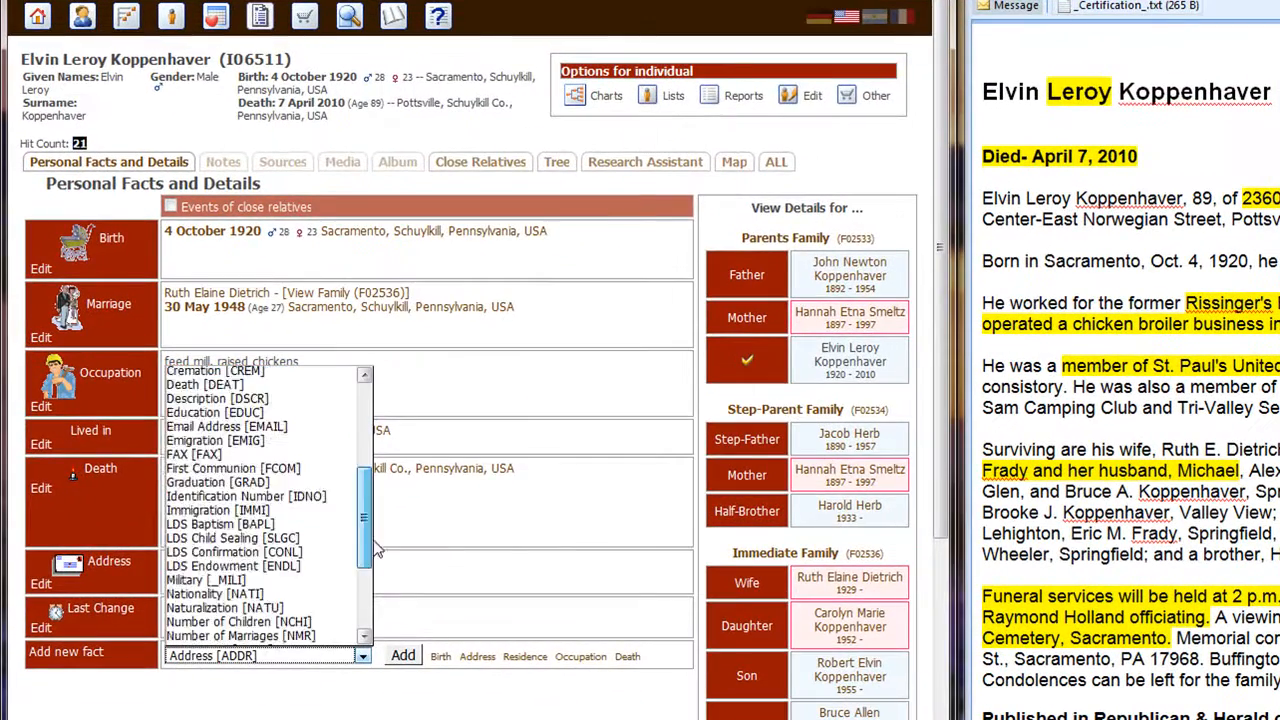
drag(376, 548, 374, 612)
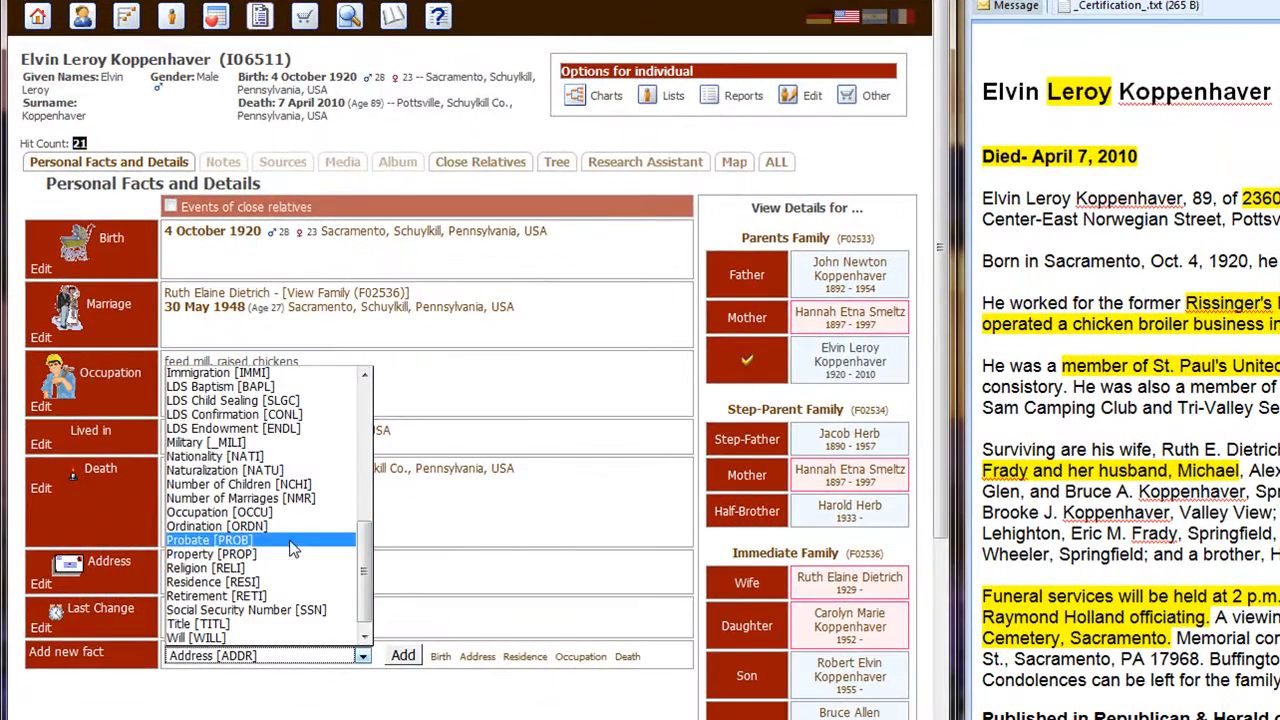
click(243, 537)
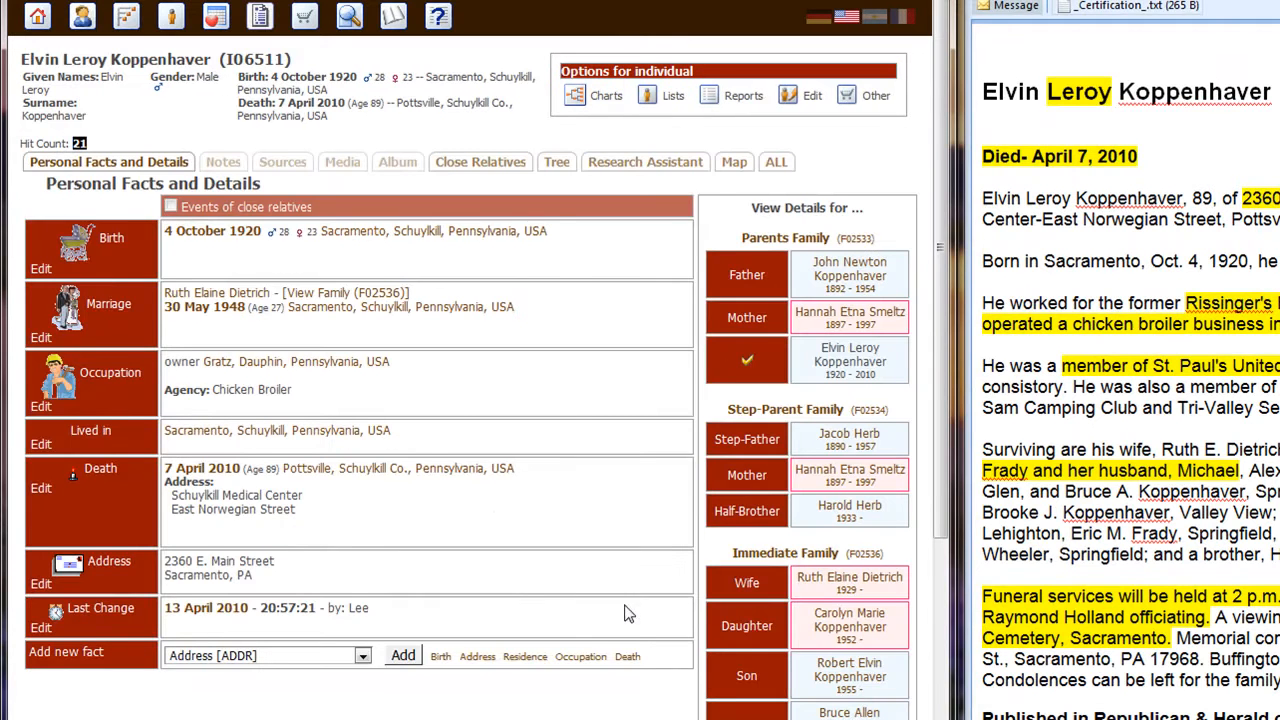
Add a second occupation fact to the individual with the agency "Rissinger's Feed Mill".
click(362, 655)
scroll(228, 552, down, 5)
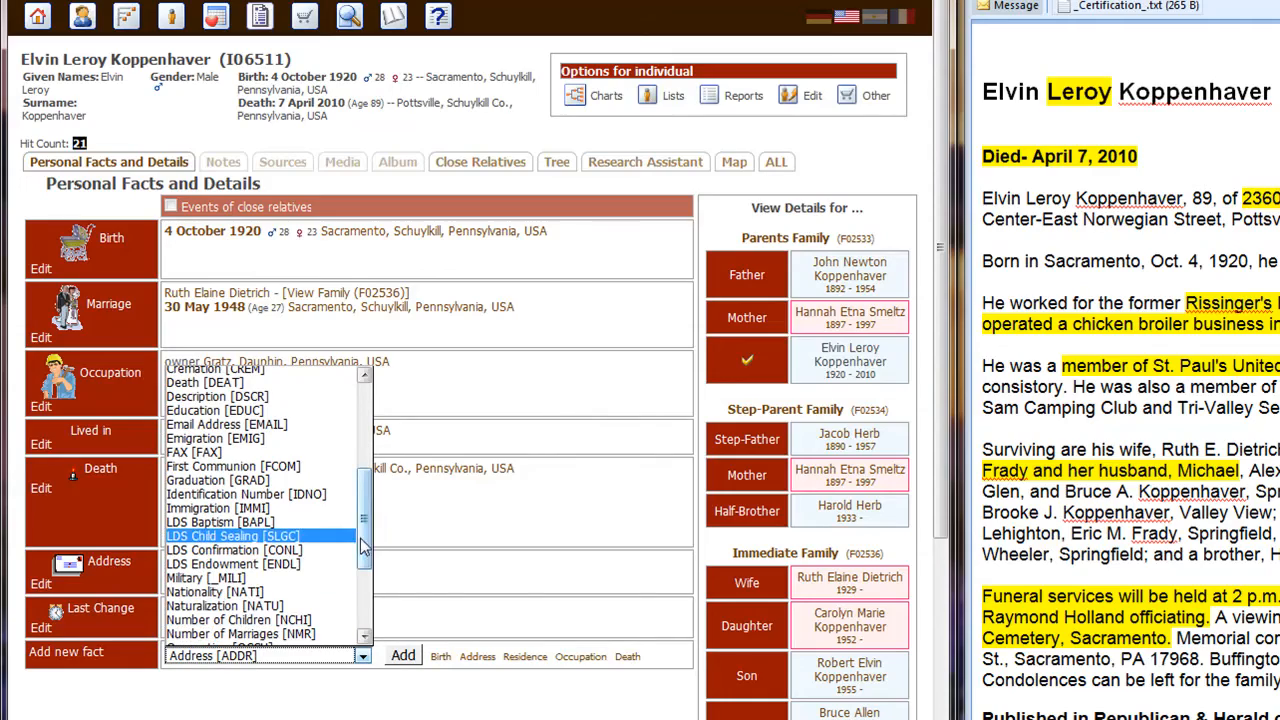
drag(363, 534, 362, 590)
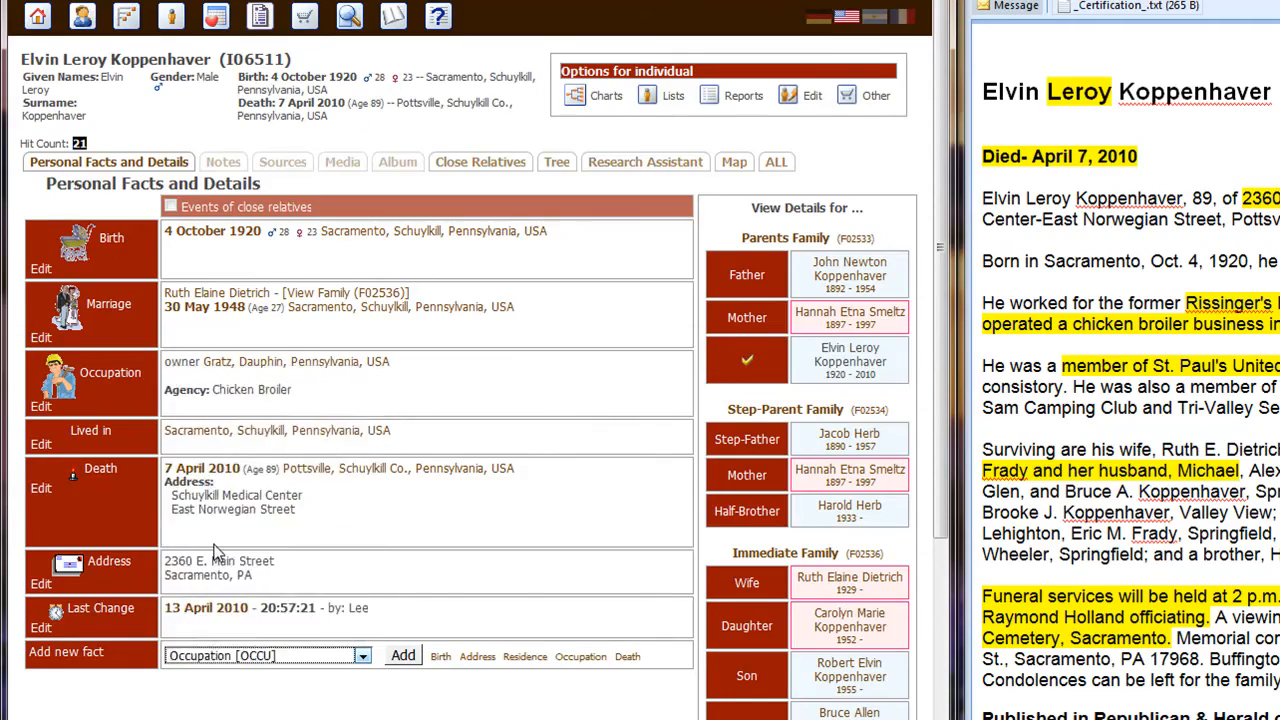
click(219, 543)
click(349, 637)
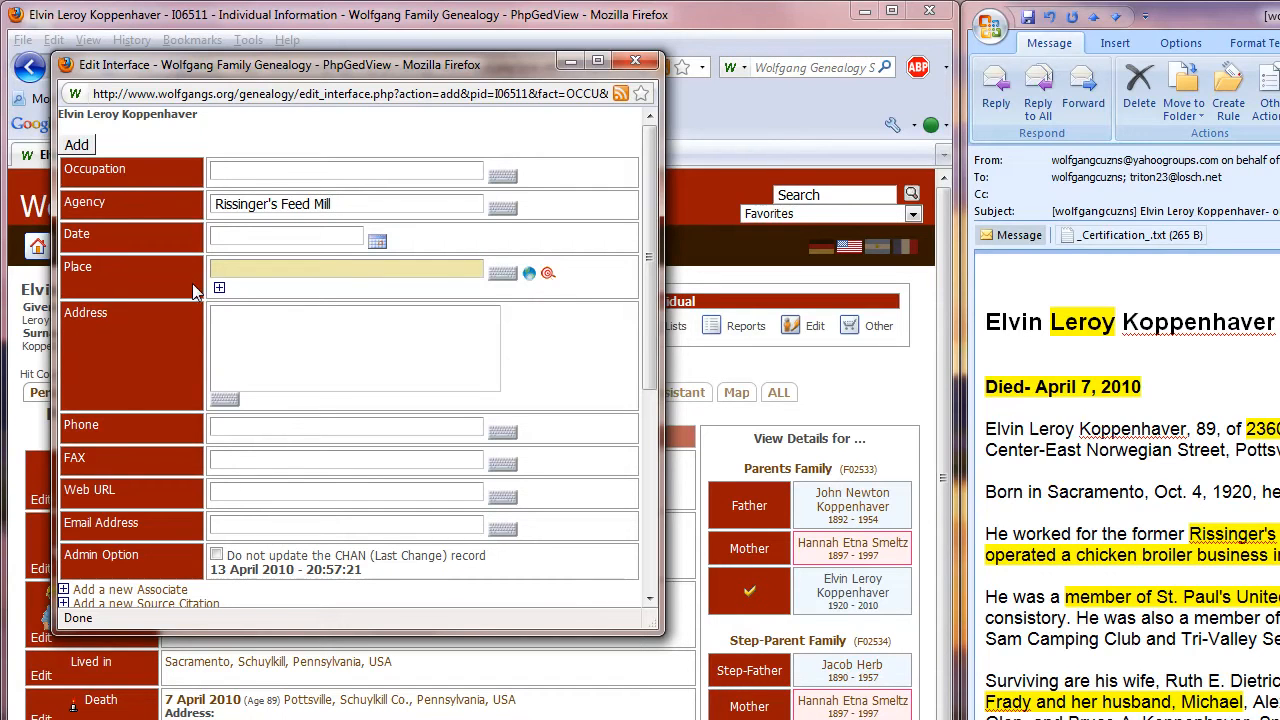
click(75, 145)
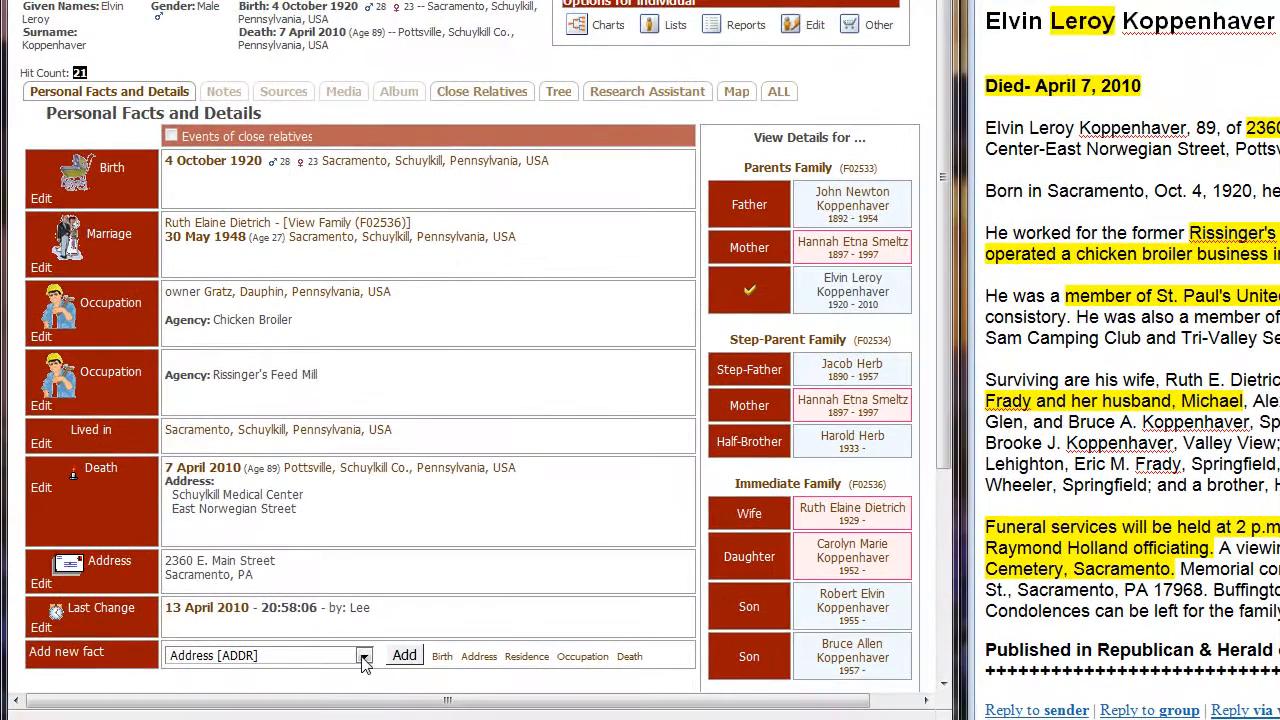
Start a new religion fact for the individual and set the religion to "Protestant".
click(289, 690)
drag(364, 447, 362, 600)
click(210, 552)
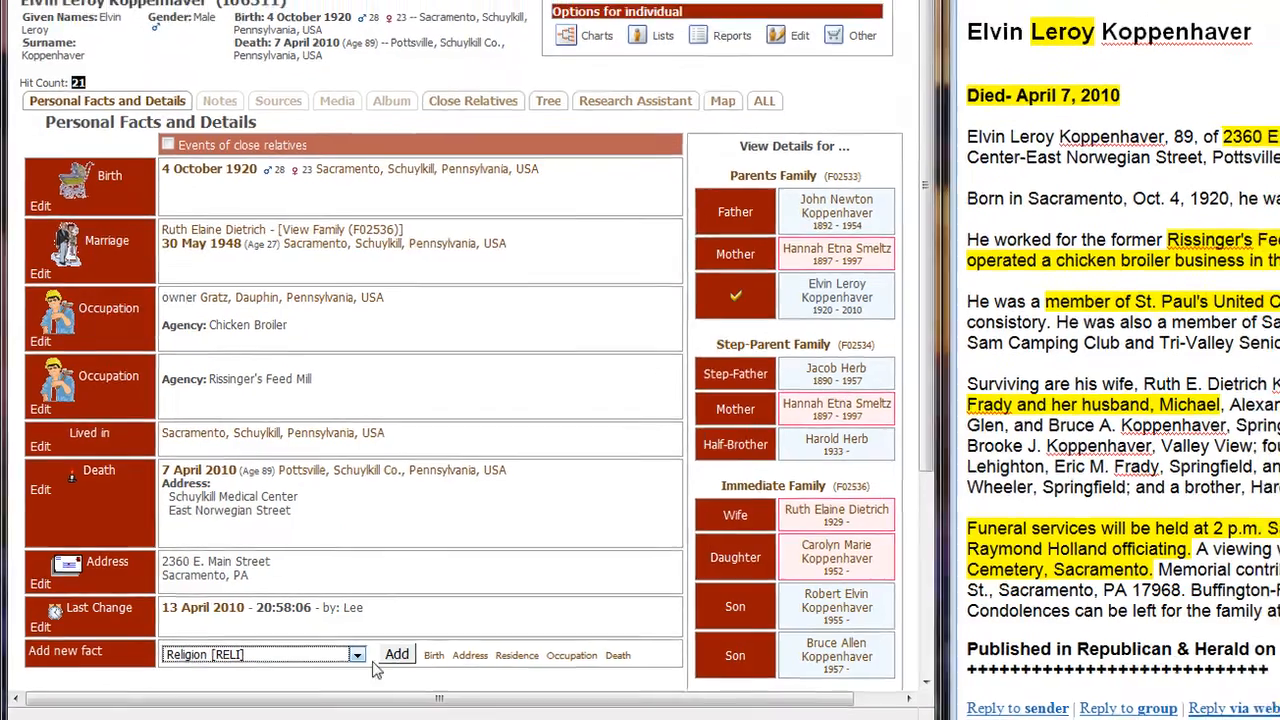
click(396, 654)
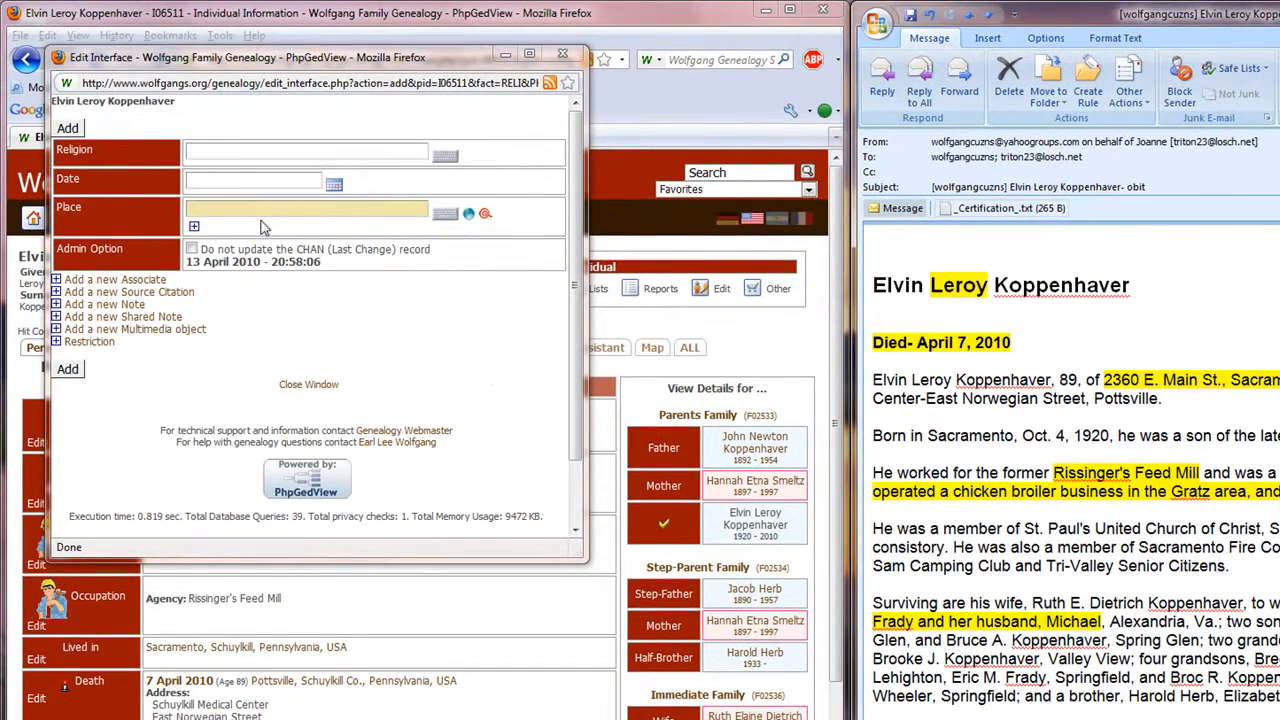
click(201, 147)
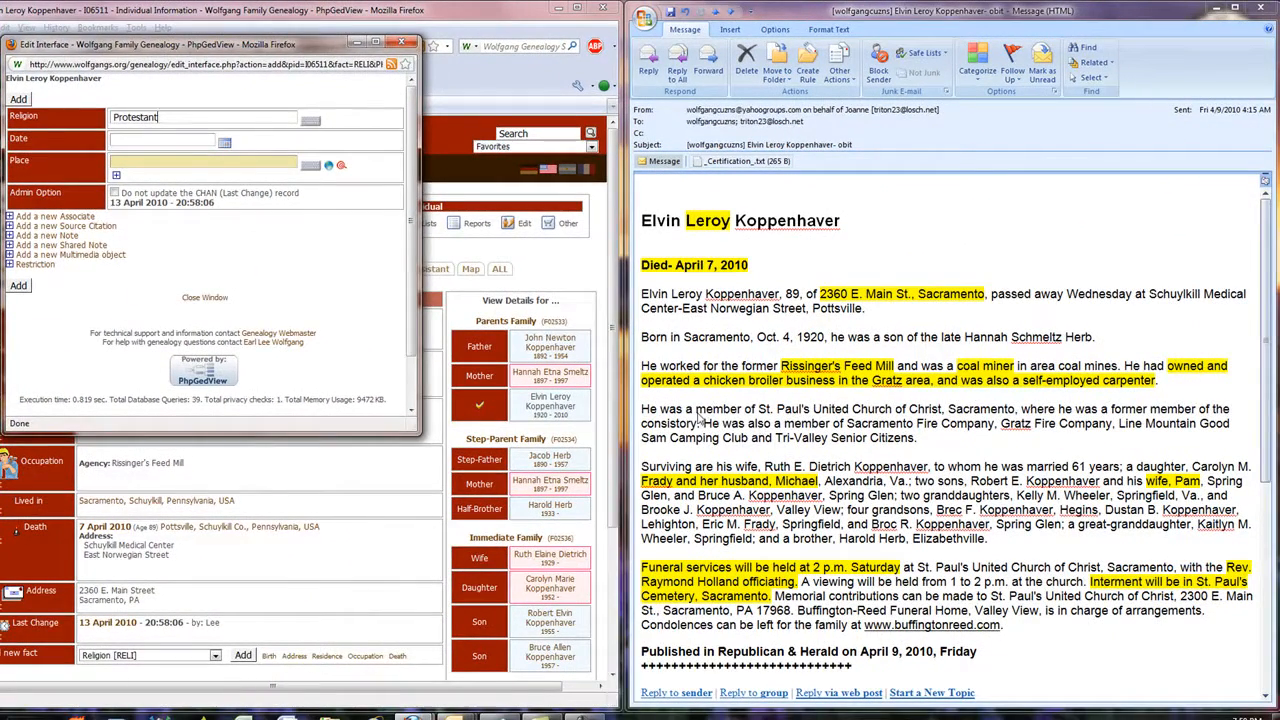
Copy "member of St. Paul's United Church of Christ" from the obituary e-mail into a new note on the religion fact.
drag(696, 410, 940, 412)
right_click(937, 411)
click(958, 432)
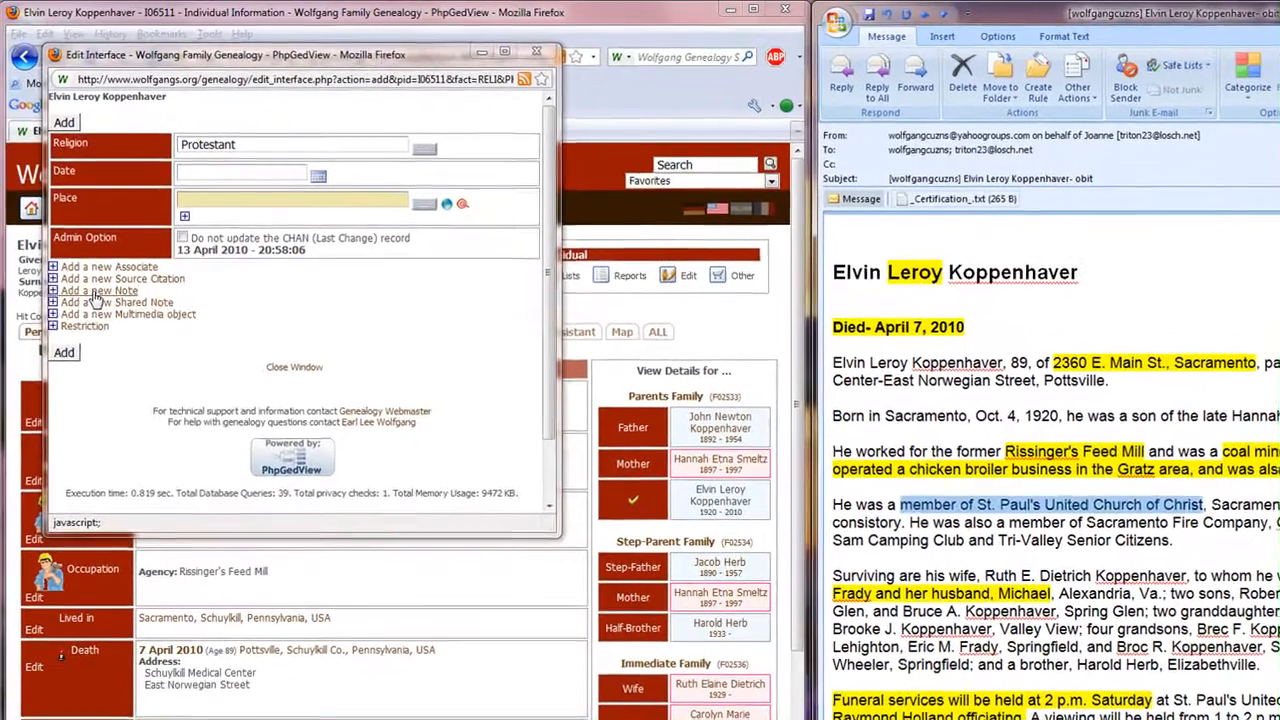
click(50, 236)
right_click(201, 366)
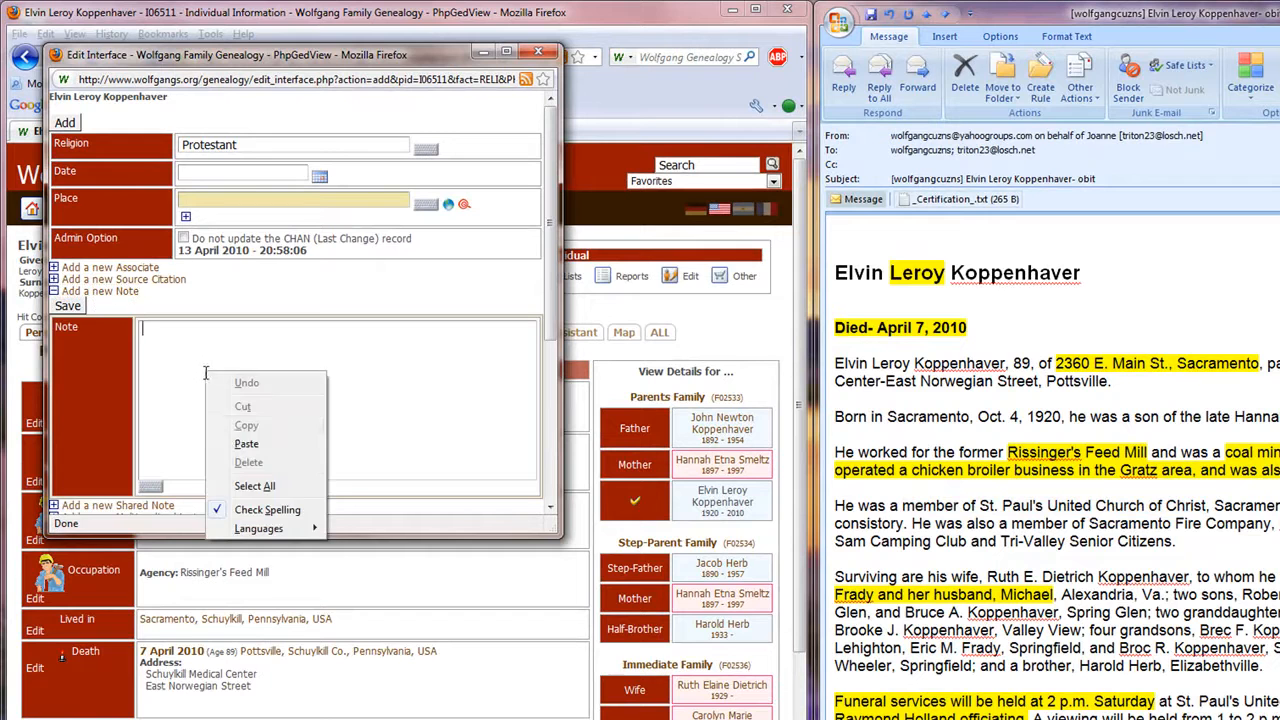
click(252, 446)
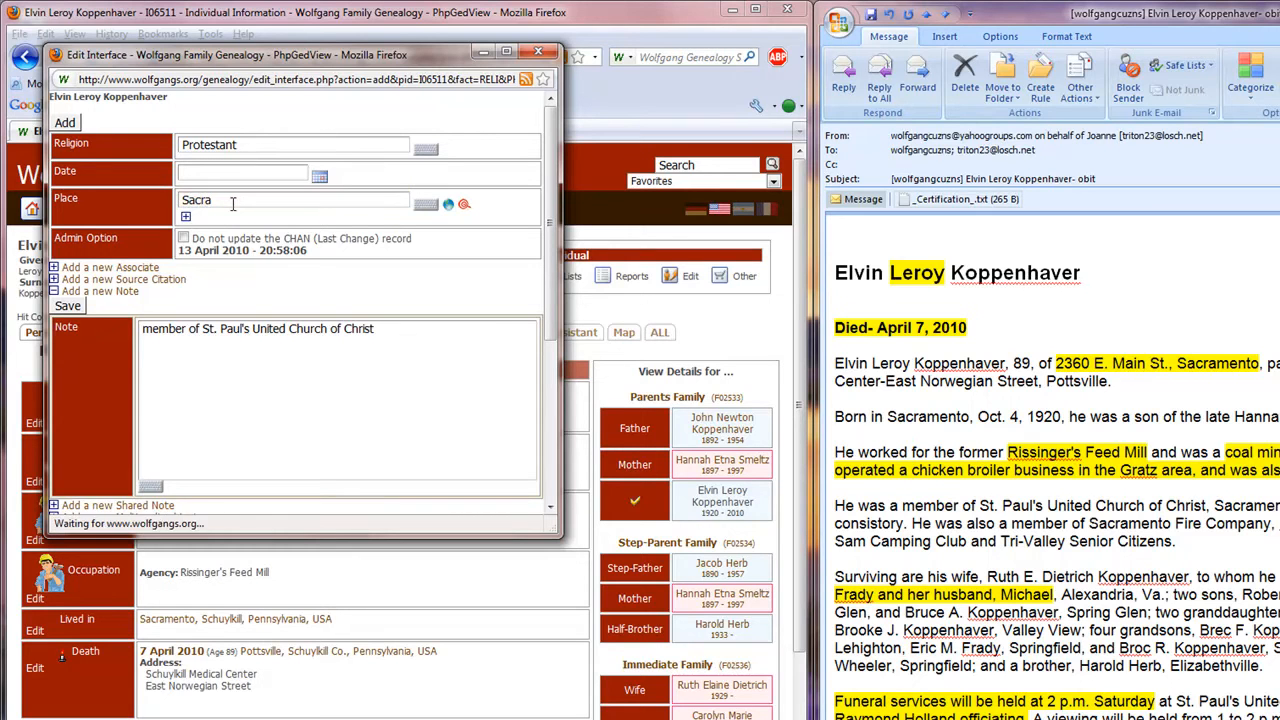
Set the religion's place to Sacramento, Hubley Twp., Schuylkill, Pennsylvania, USA and add the fact.
key(Down)
key(Down)
key(Return)
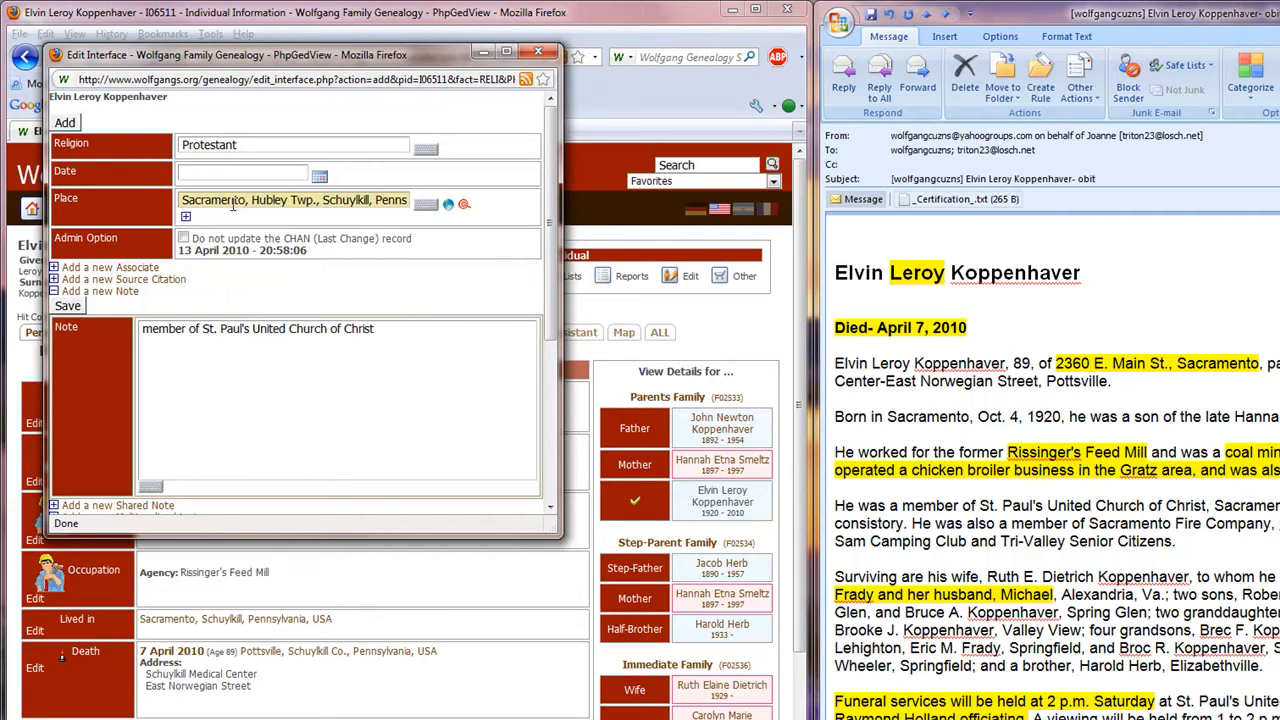
click(64, 122)
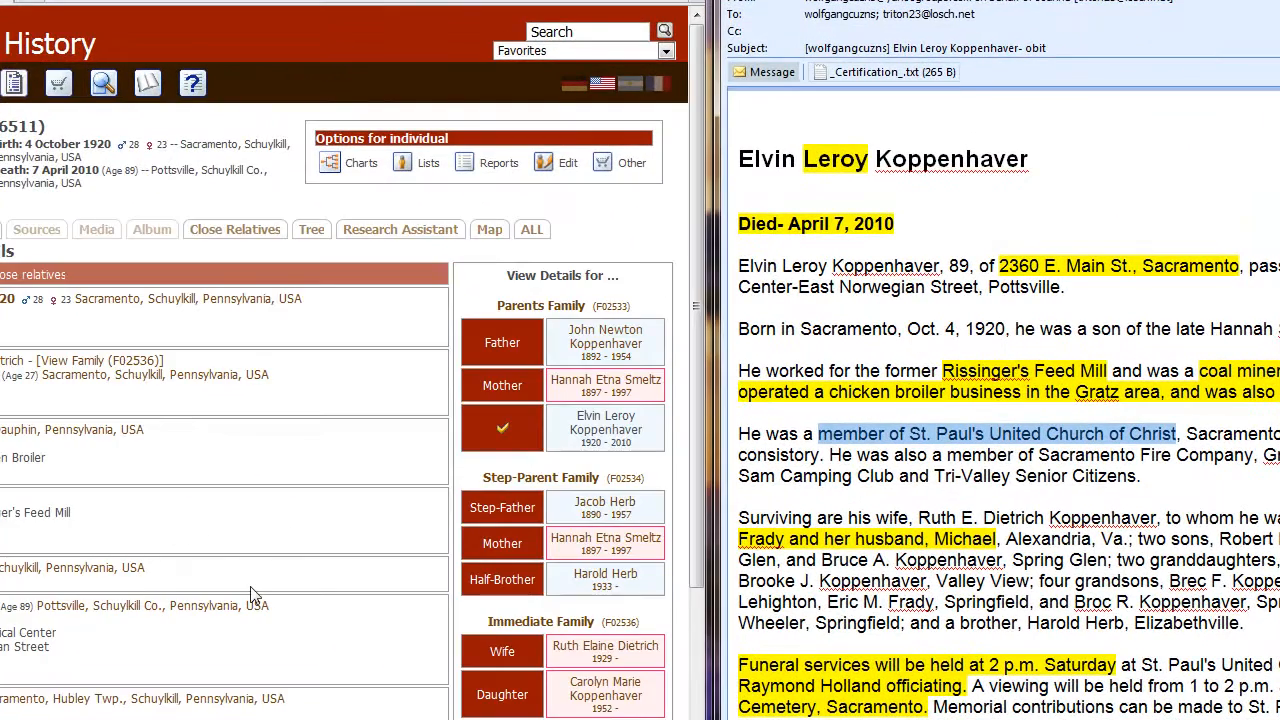
Check the daughter's record for her marriage and family details, and return to the father's record.
scroll(250, 587, down, 1)
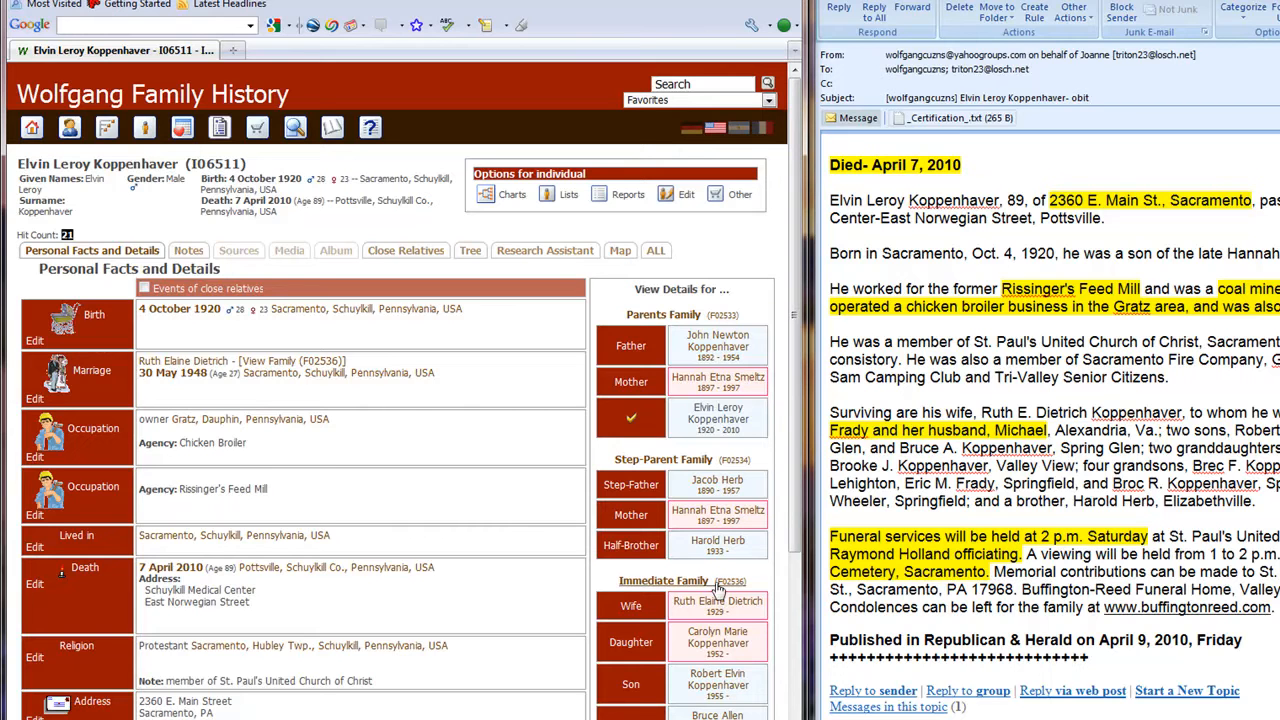
click(712, 645)
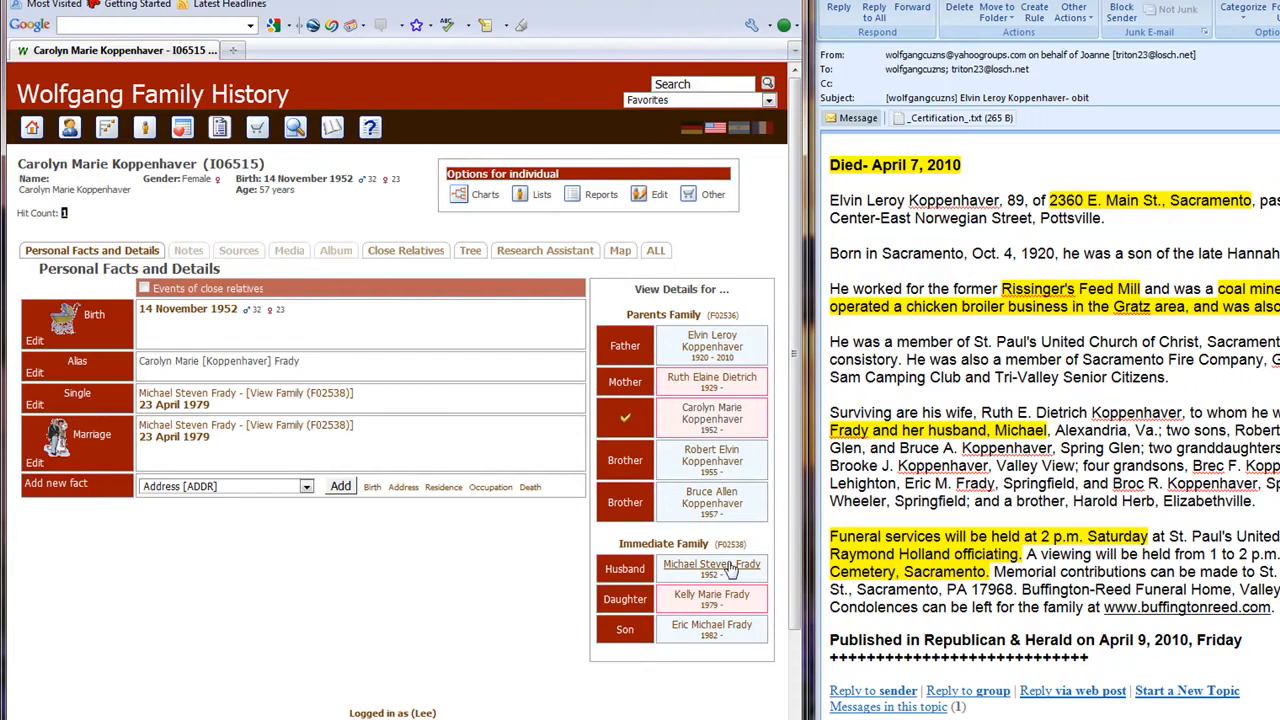
click(699, 340)
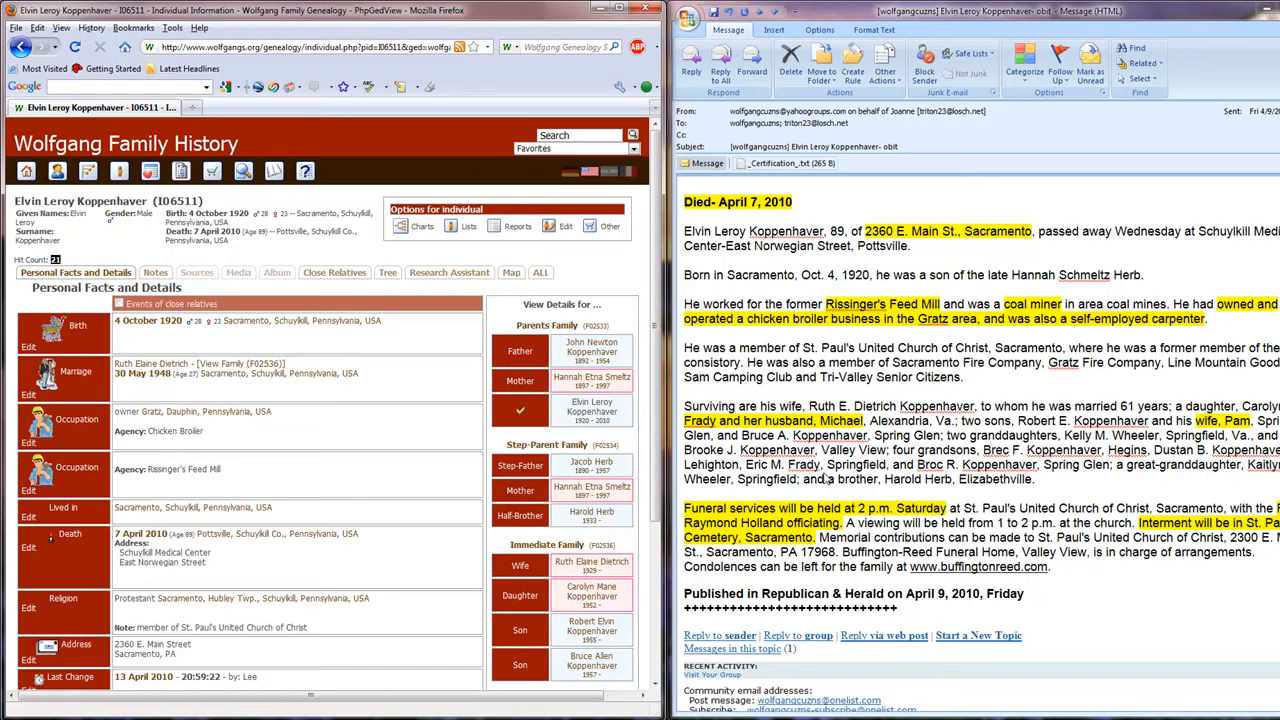
Start a new custom event for the individual and set its type to "Member".
scroll(167, 494, down, 3)
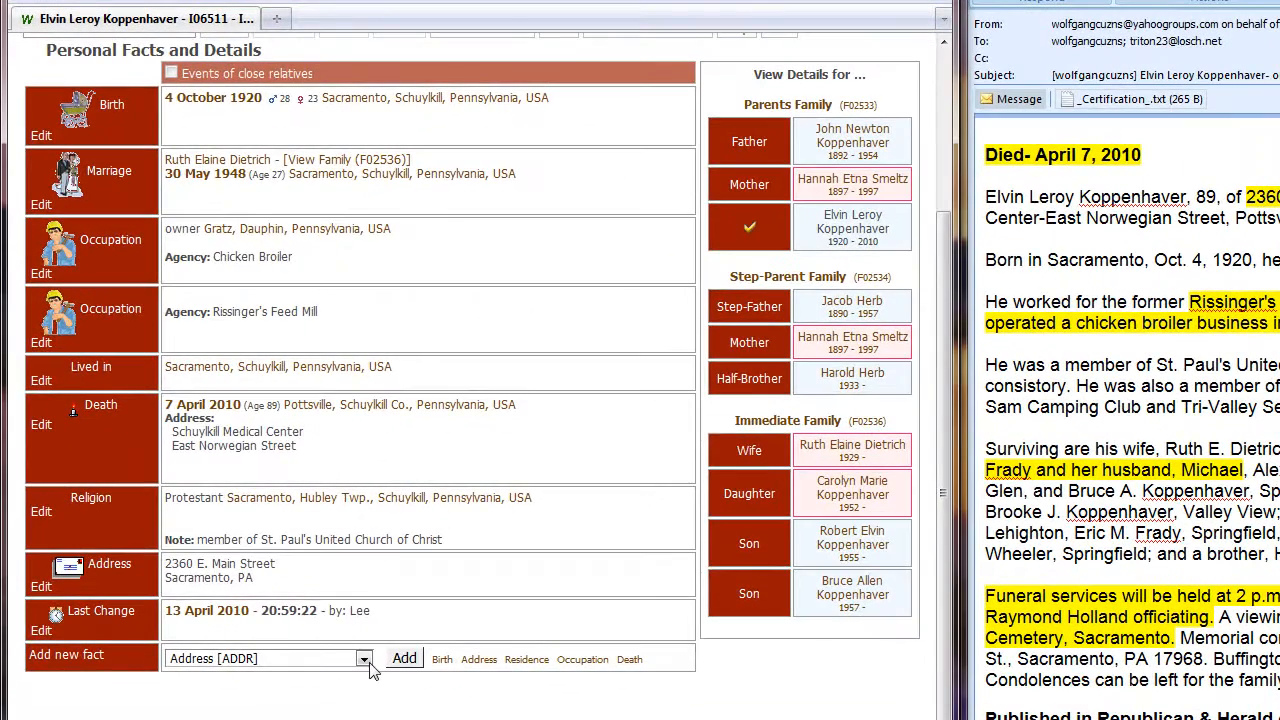
click(366, 662)
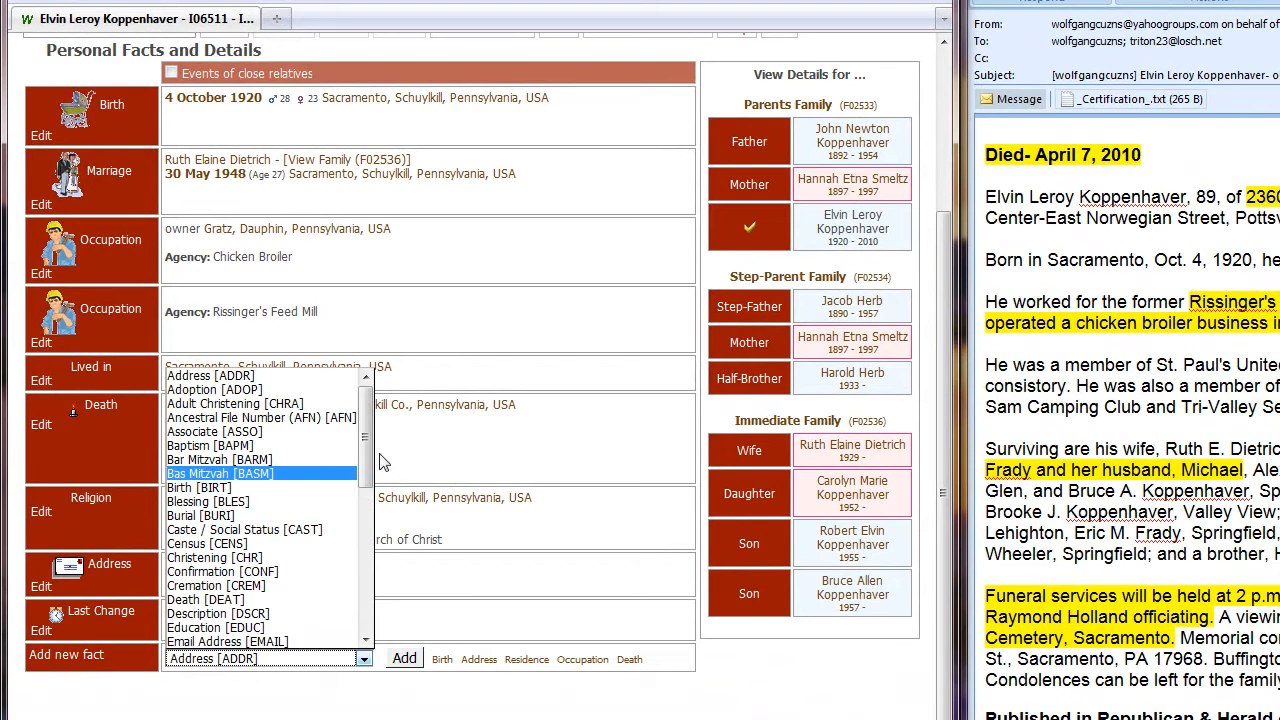
drag(365, 448, 376, 605)
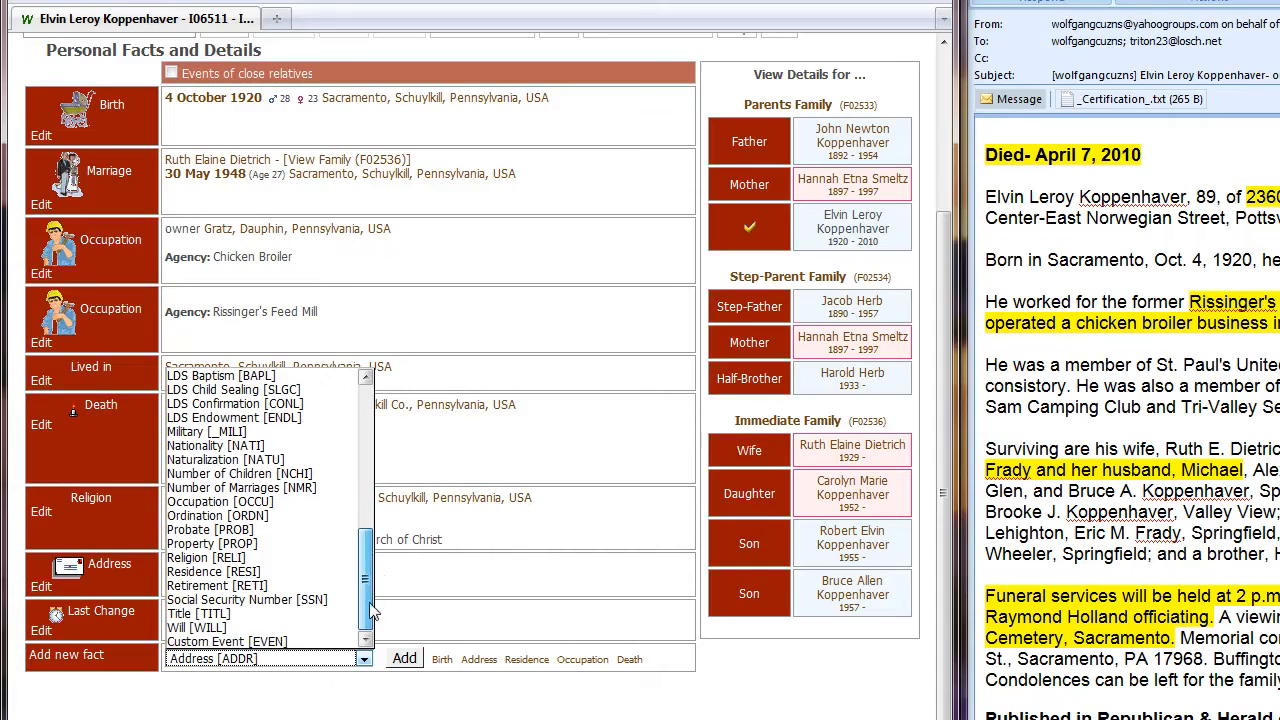
click(232, 642)
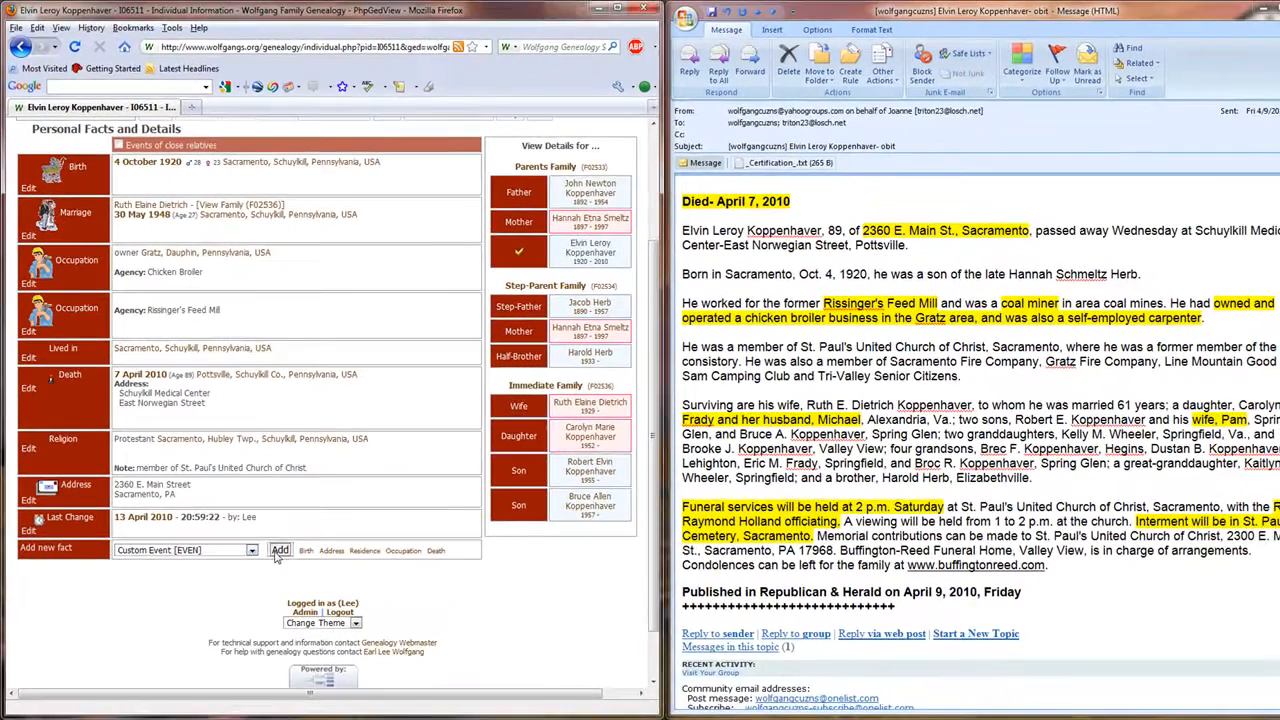
click(397, 652)
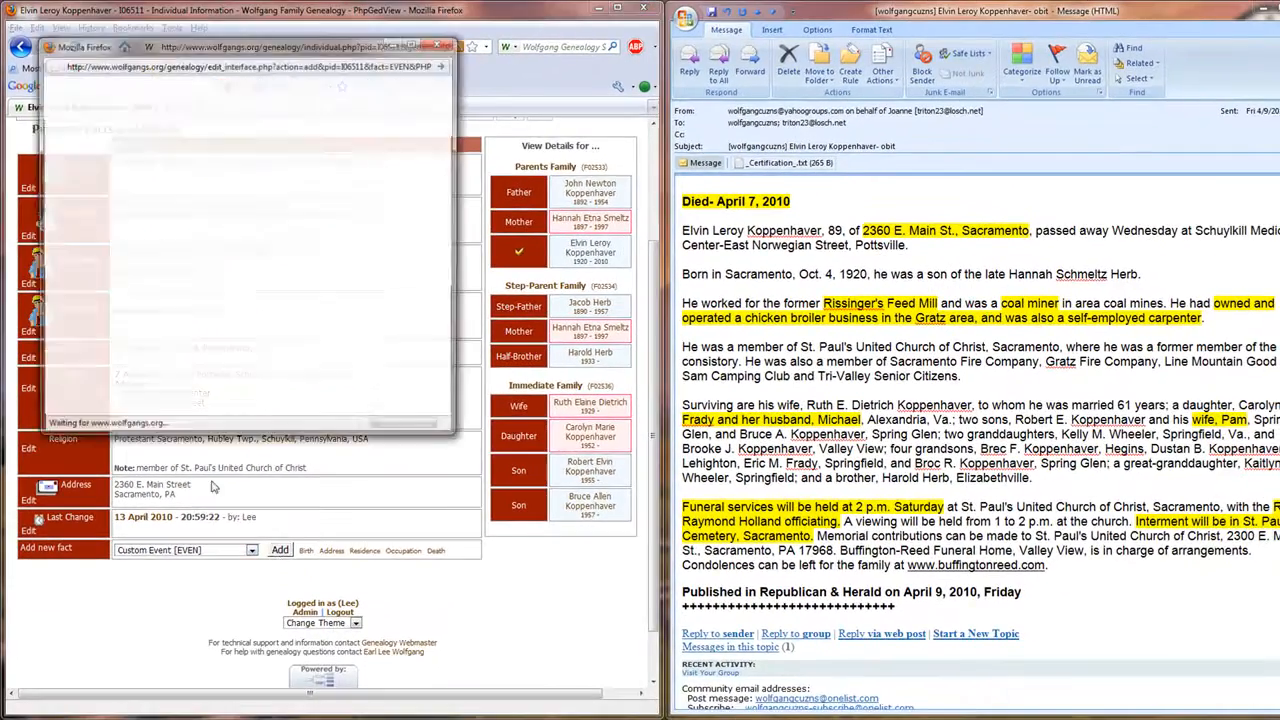
click(178, 141)
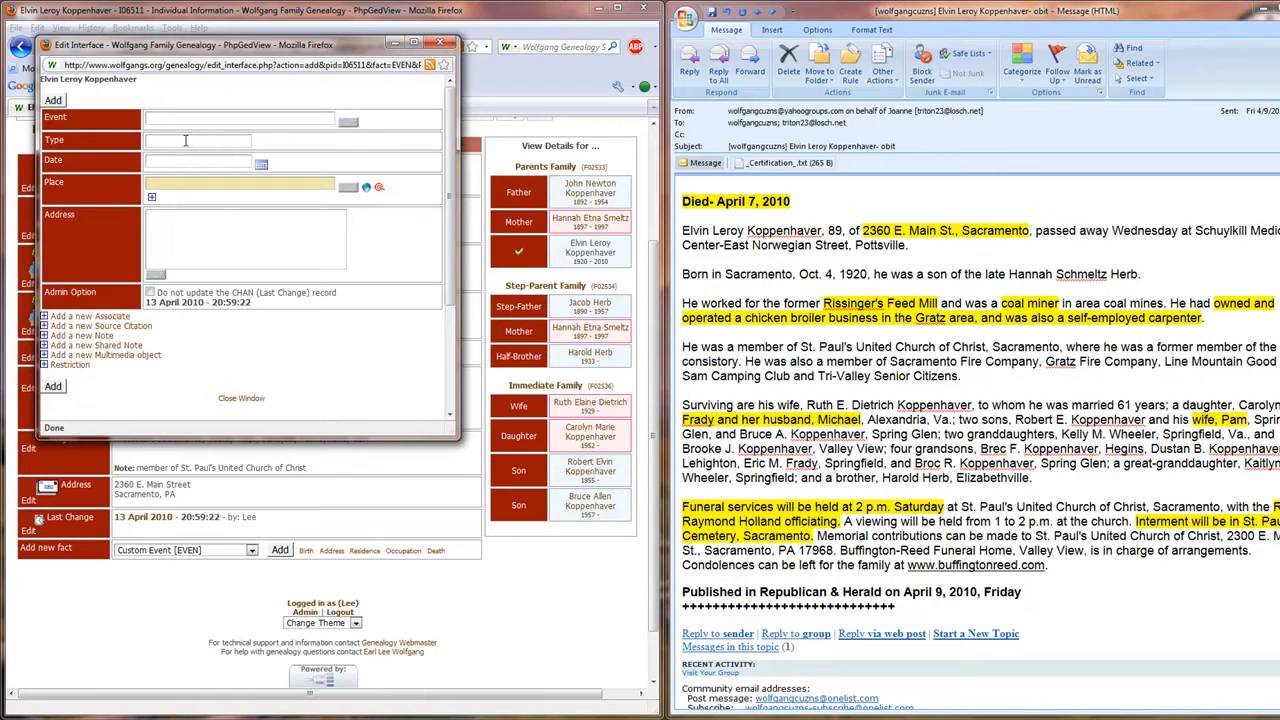
text(Member)
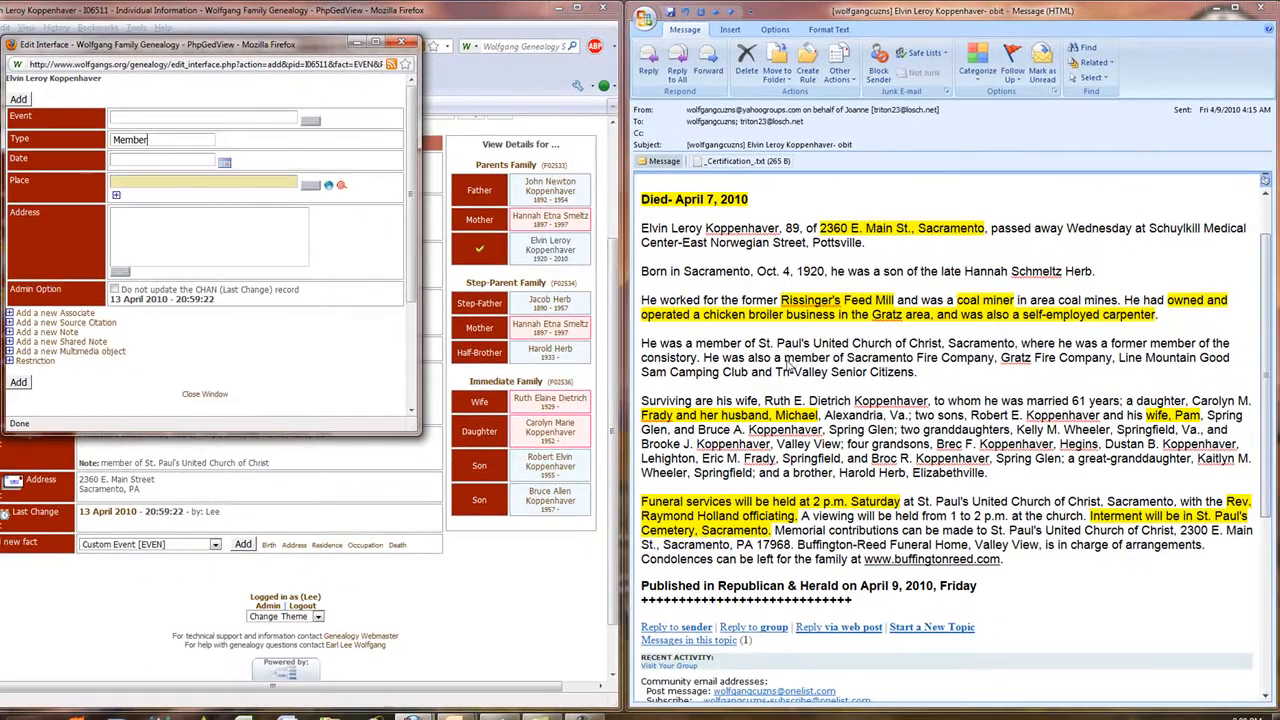
Copy the fire company, camping club and senior citizens membership text from the obituary into the event description and add the fact.
drag(786, 364, 1018, 378)
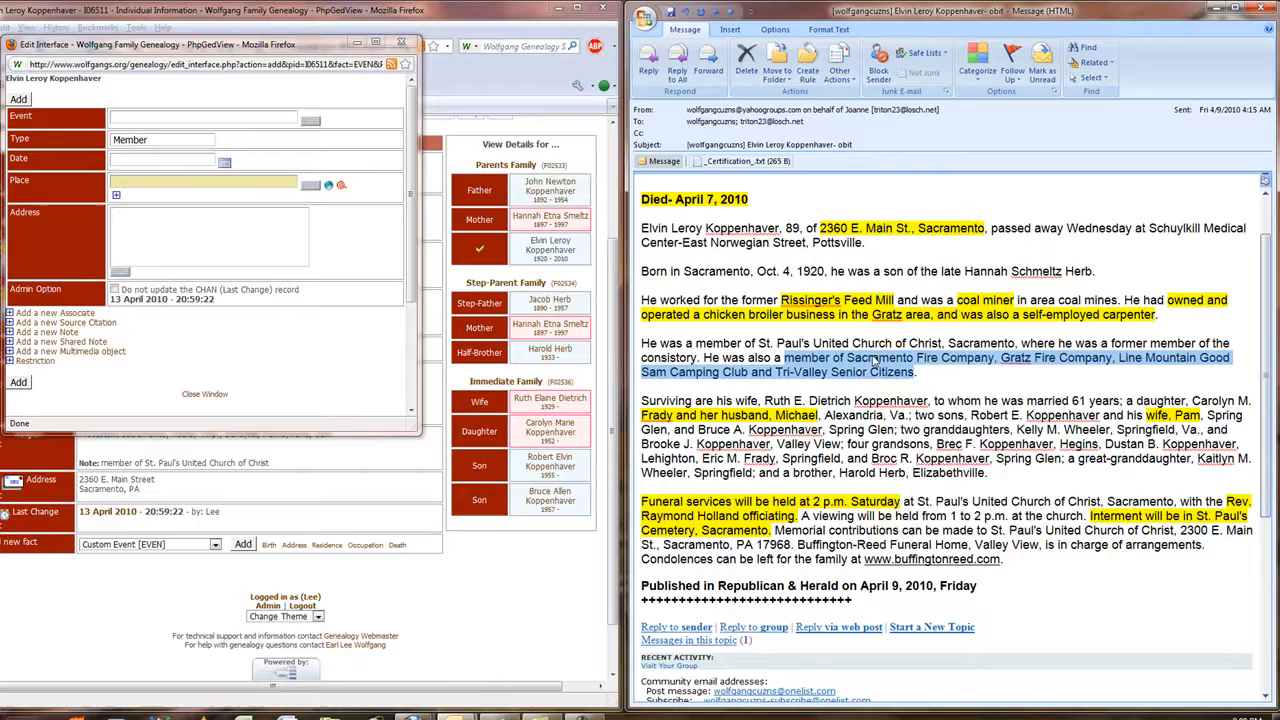
right_click(855, 378)
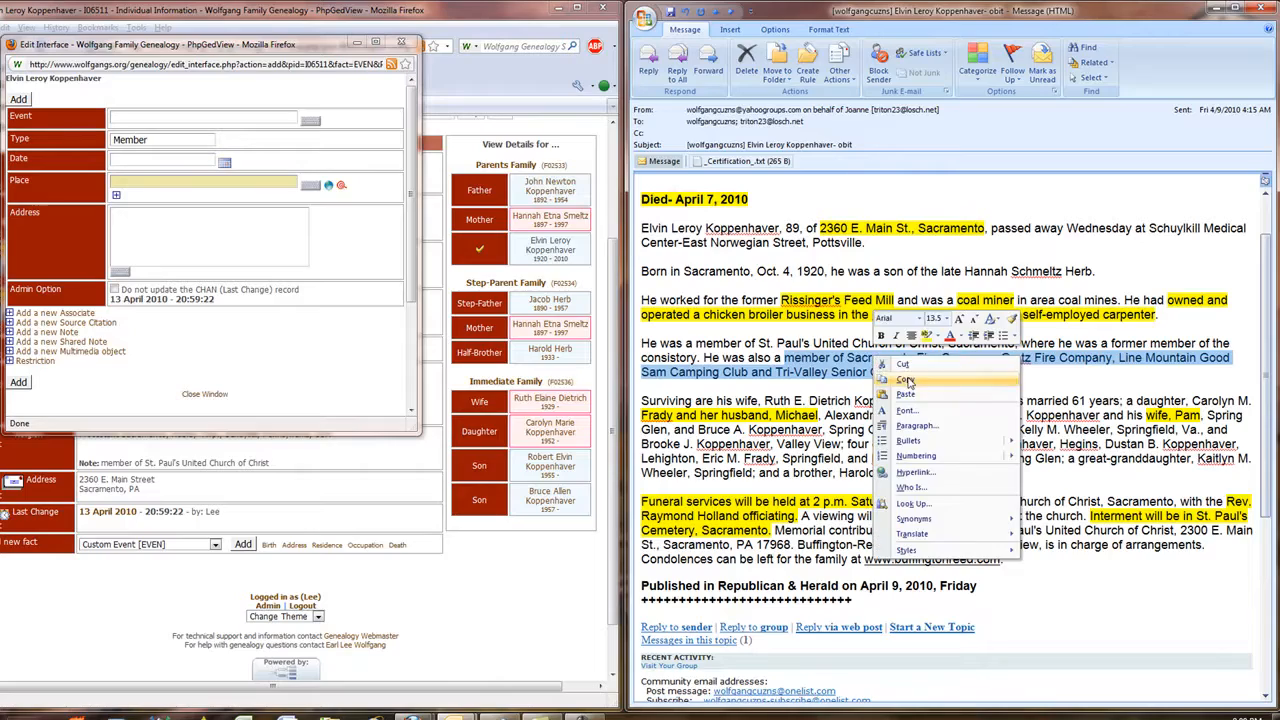
click(885, 404)
right_click(142, 118)
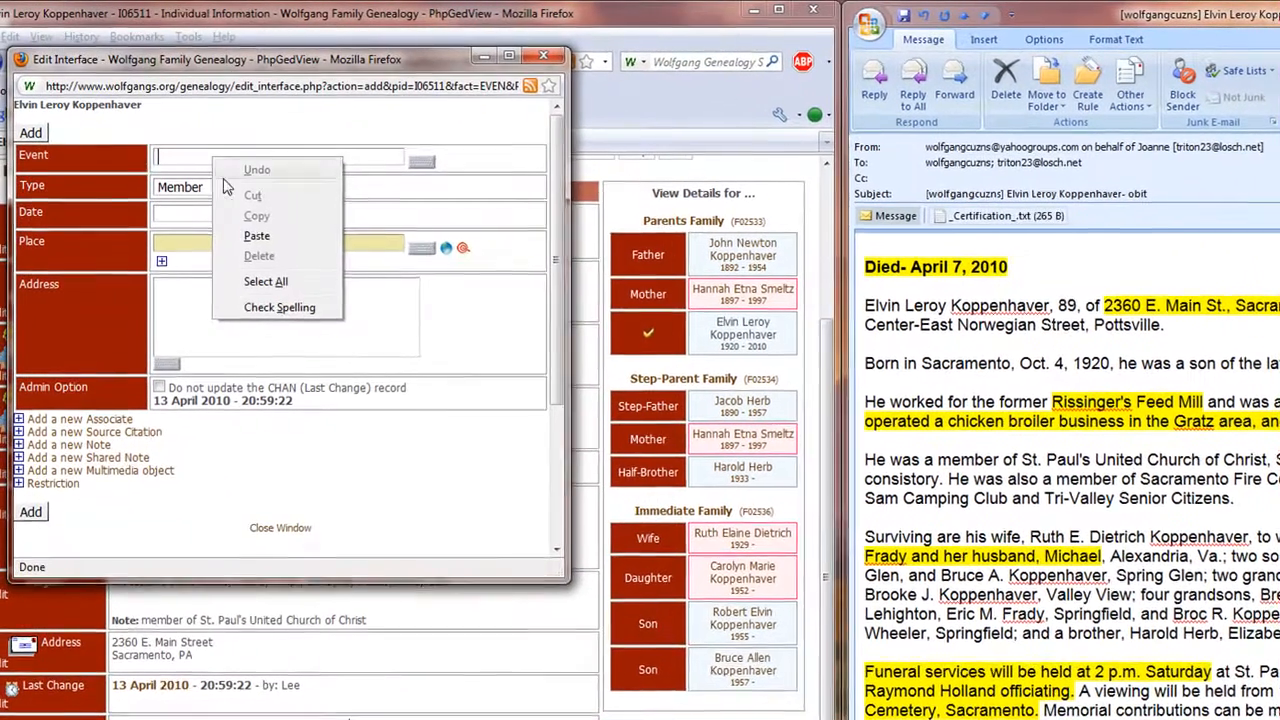
click(262, 236)
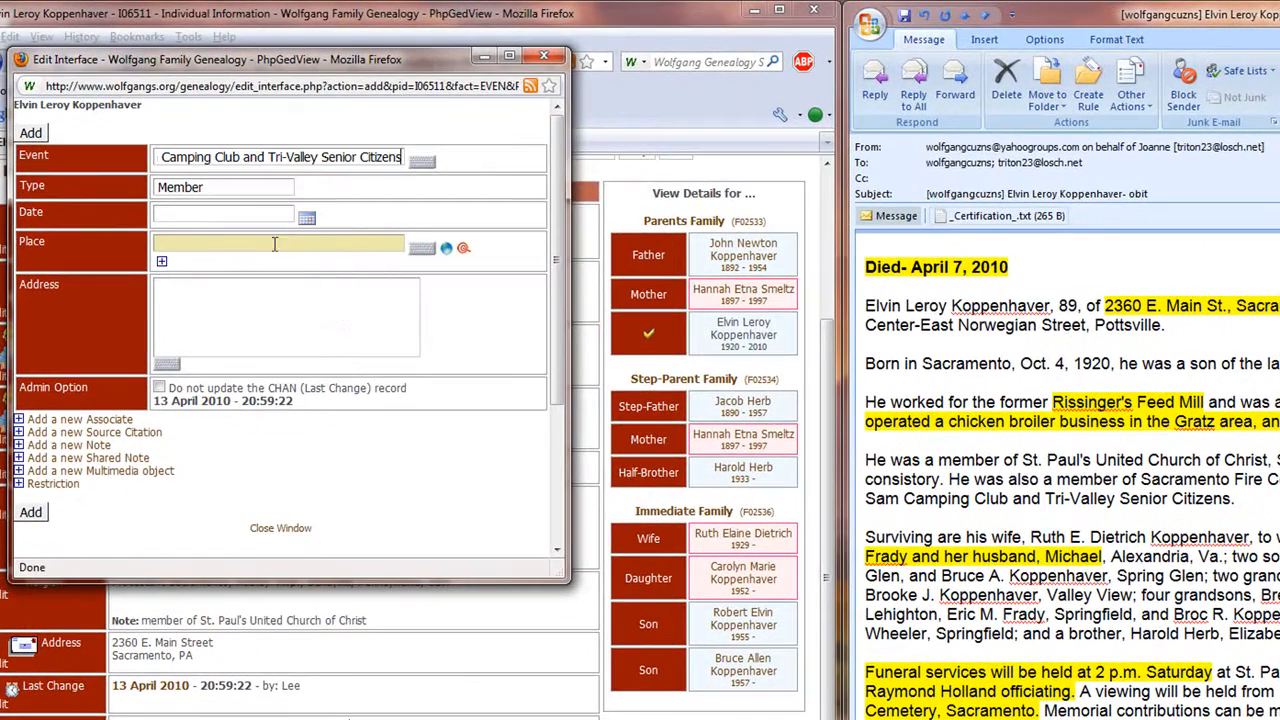
click(31, 133)
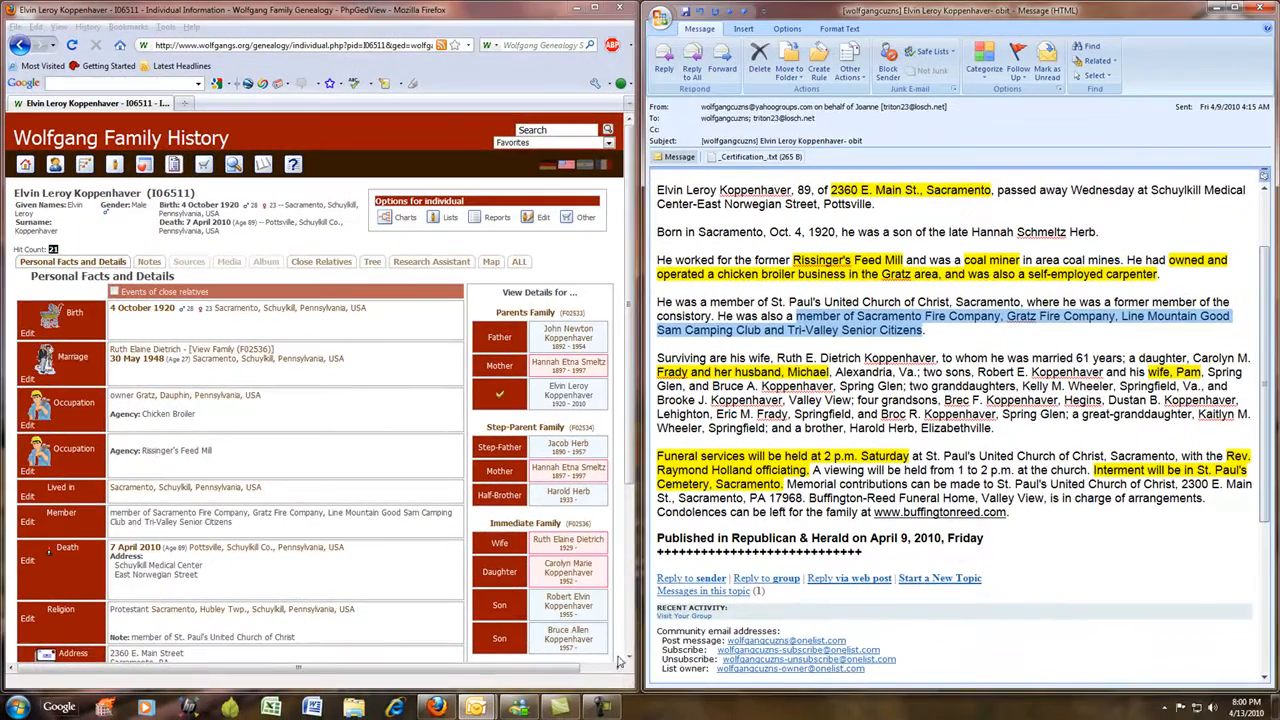
Edit the Member fact, removing the leading words "member of" before "Sacramento Fire Company", and save it.
click(770, 655)
click(629, 657)
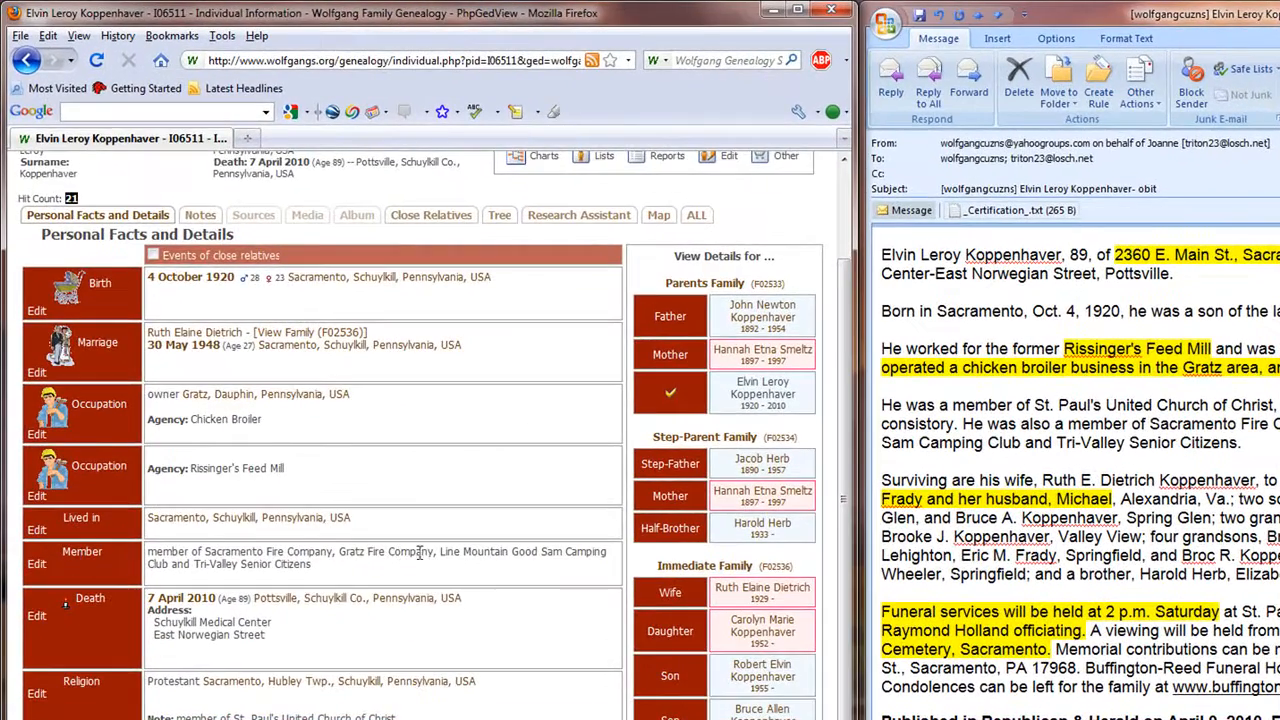
mouse_move(35, 525)
click(38, 576)
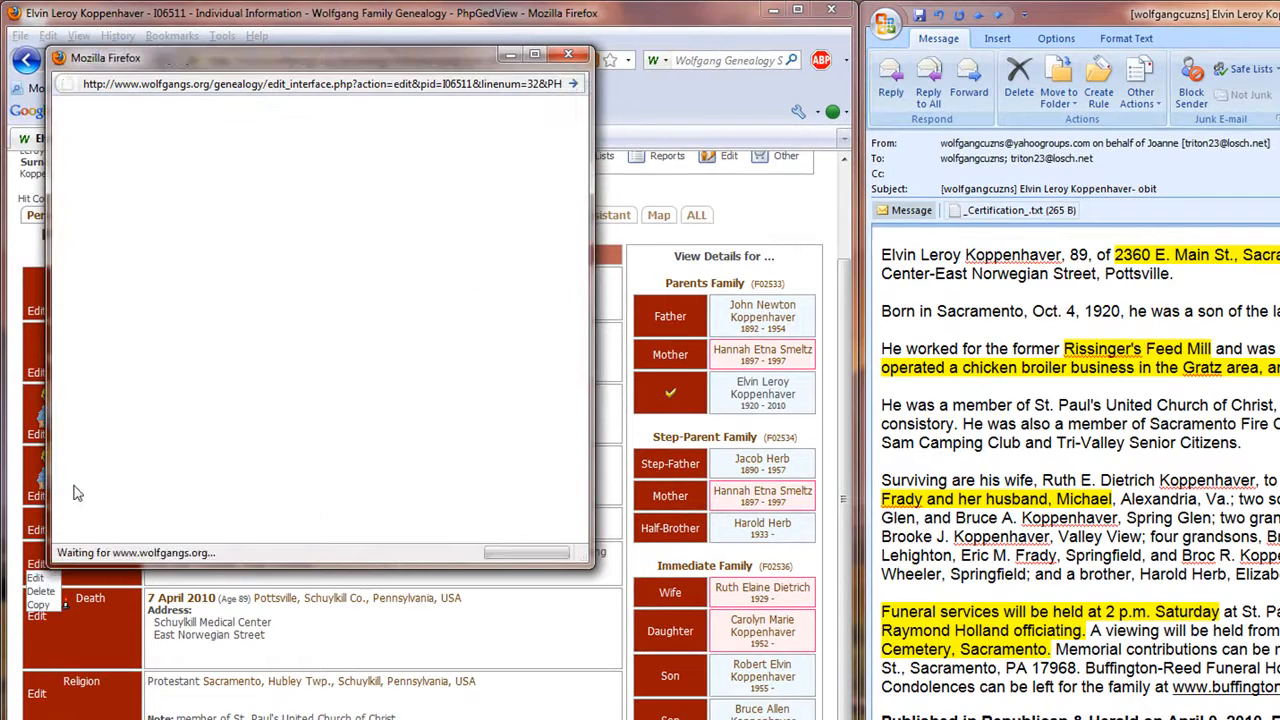
key(Delete)
key(Delete)
key(Delete)
key(Delete)
key(Delete)
key(Delete)
key(Delete)
key(Delete)
key(Delete)
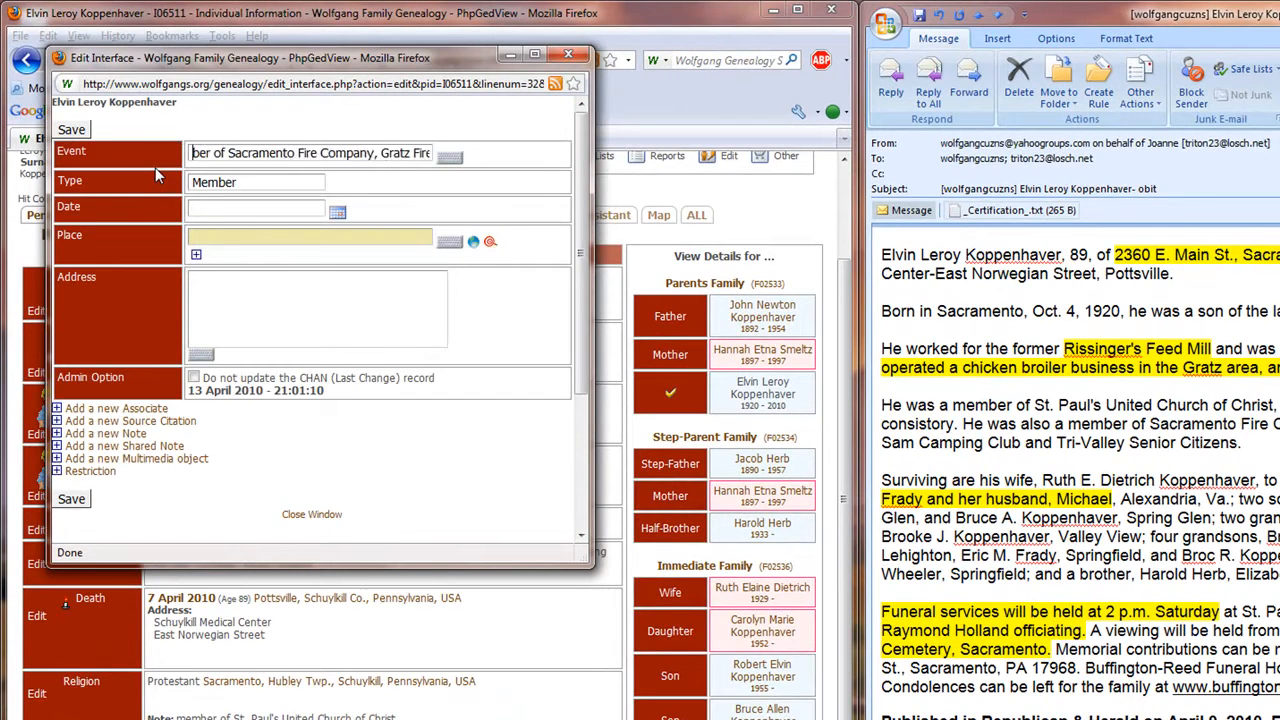
key(Delete)
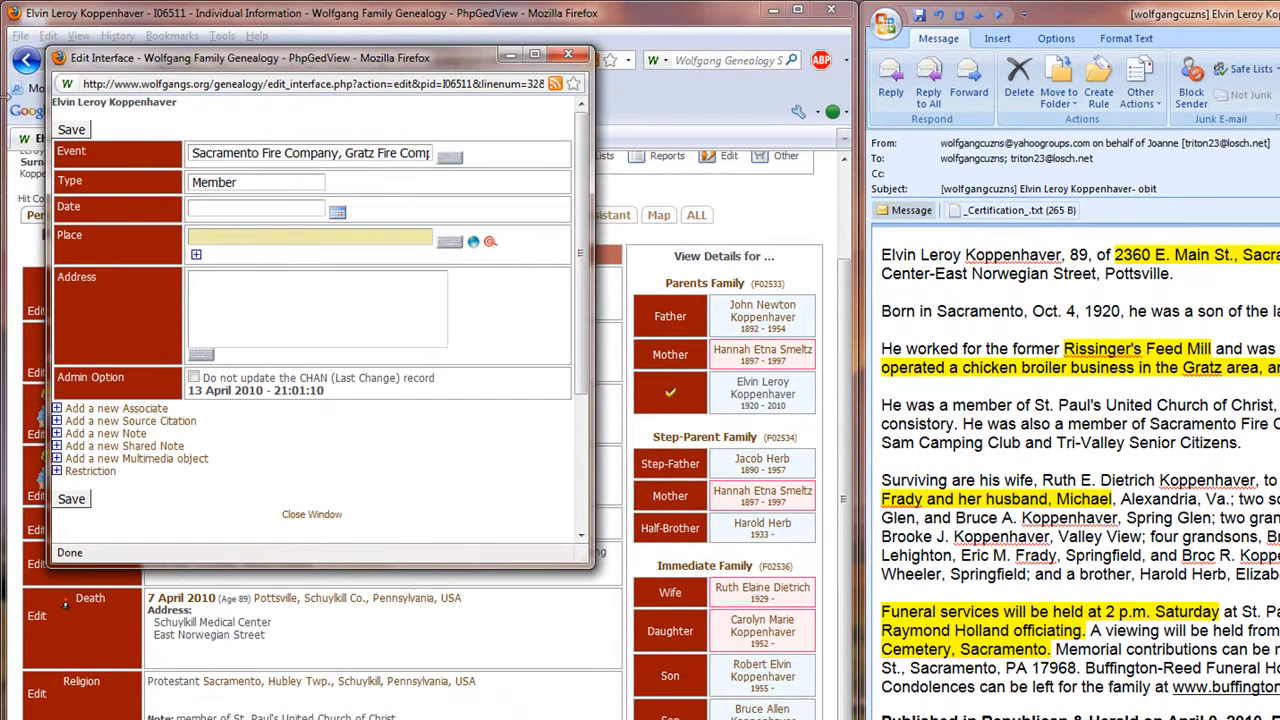
click(72, 131)
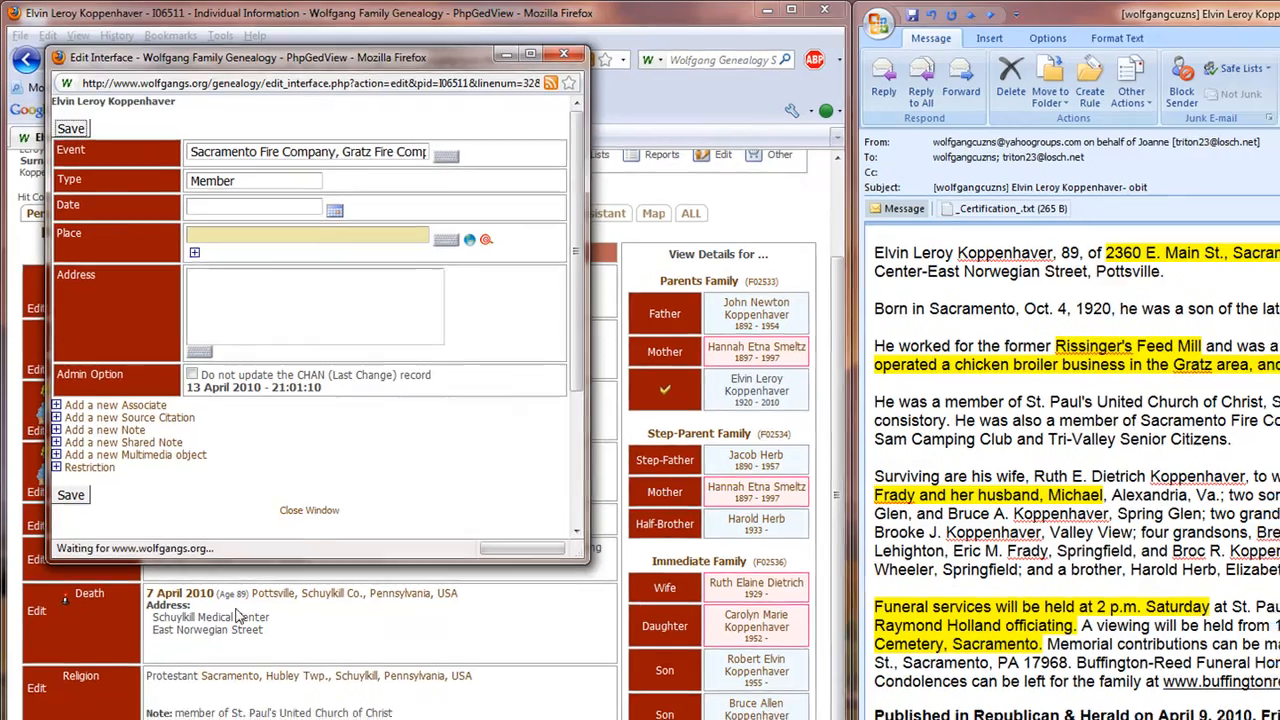